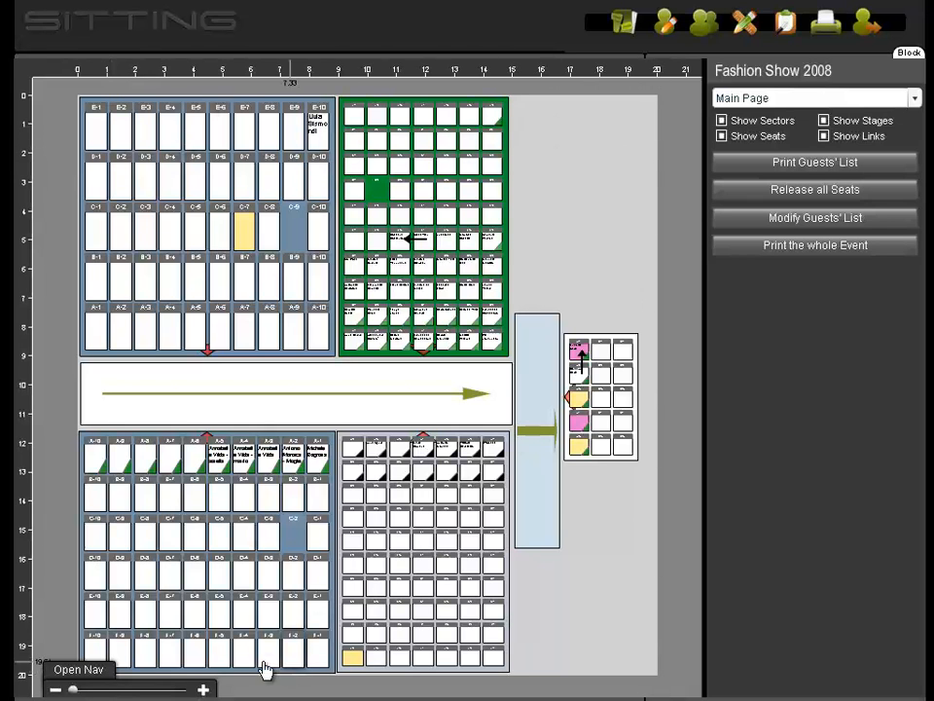
Examine the seat assignments in the green sector and the adjoining upper blue sector of the seating plan up close.
left_click(82, 670)
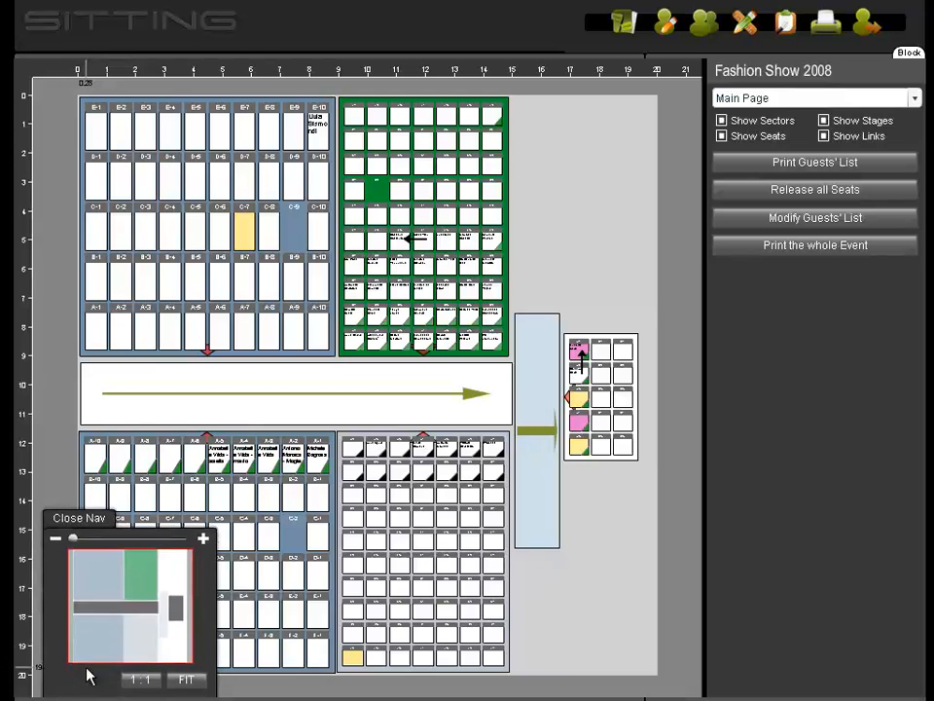
left_click(203, 538)
left_click(202, 538)
left_click(203, 539)
left_click(203, 538)
left_click(203, 538)
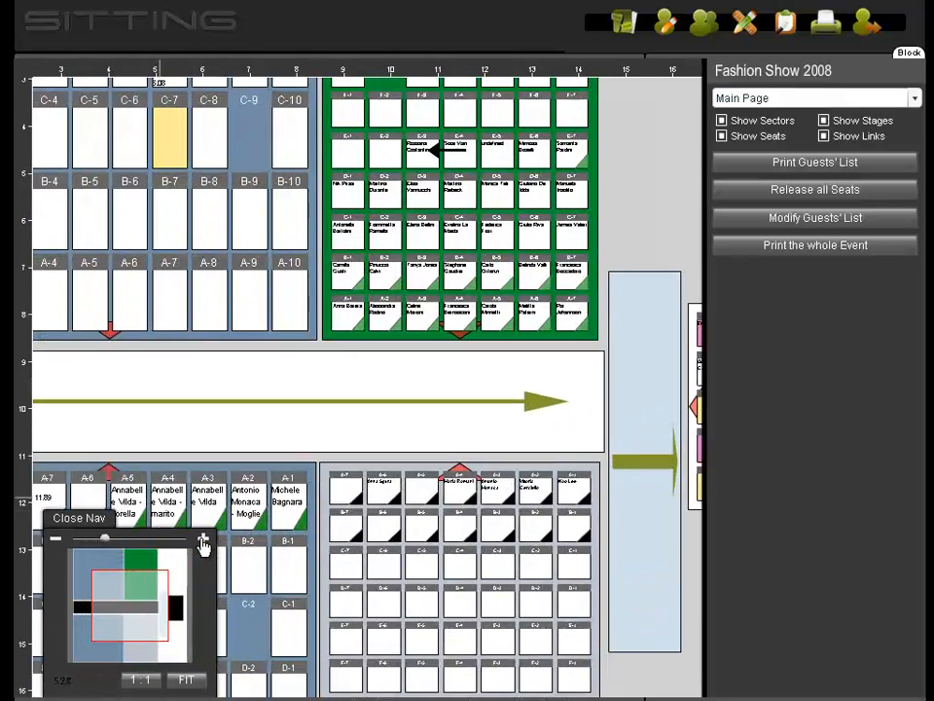
left_click(202, 538)
left_click(203, 540)
left_click_drag(140, 626, 167, 601)
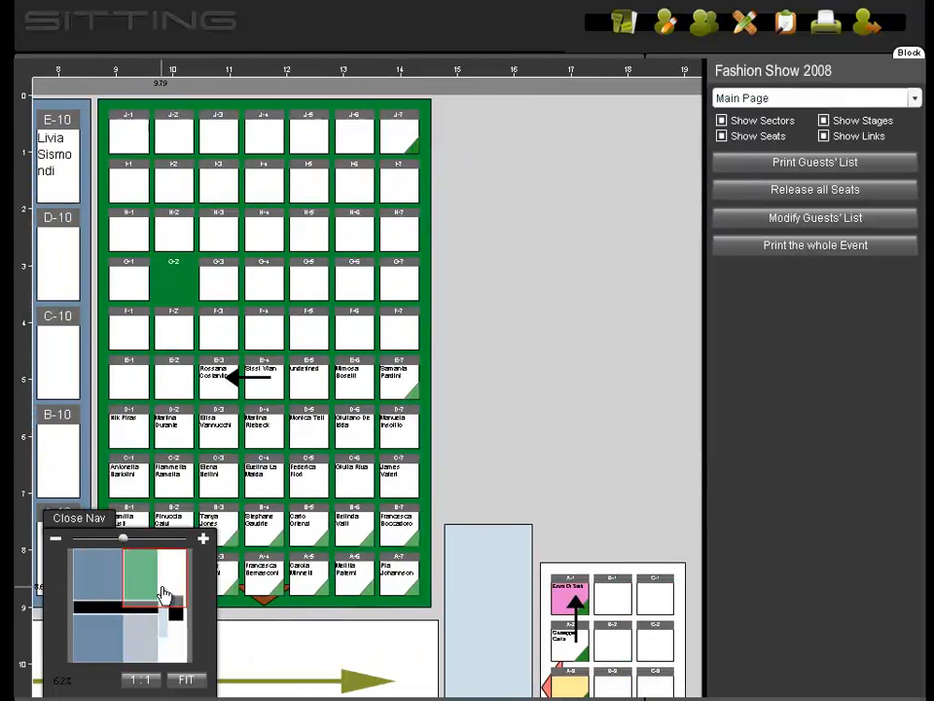
left_click(204, 541)
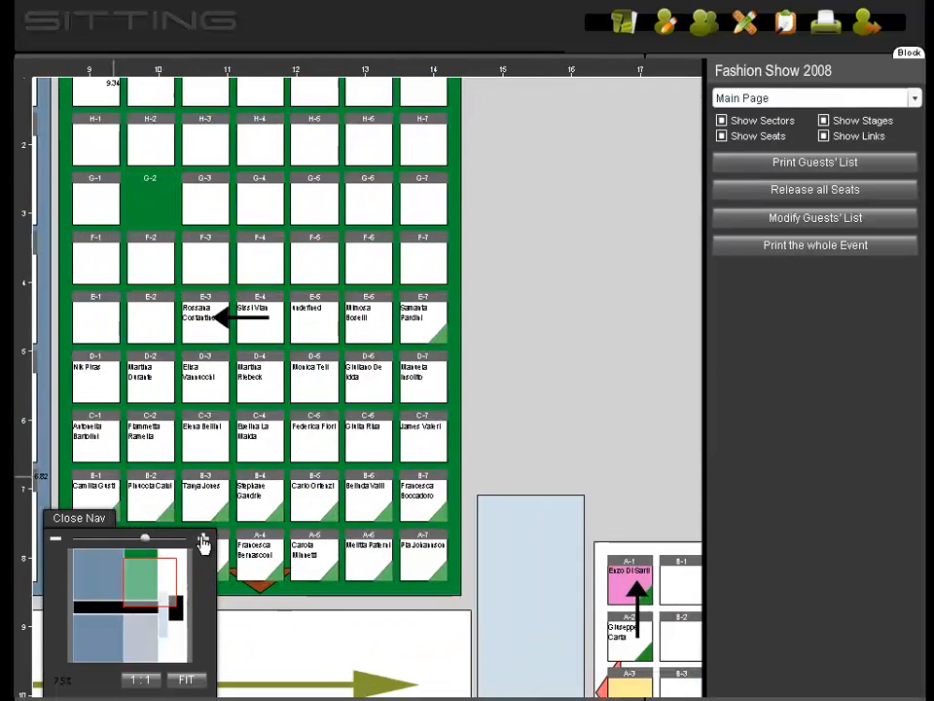
left_click(83, 519)
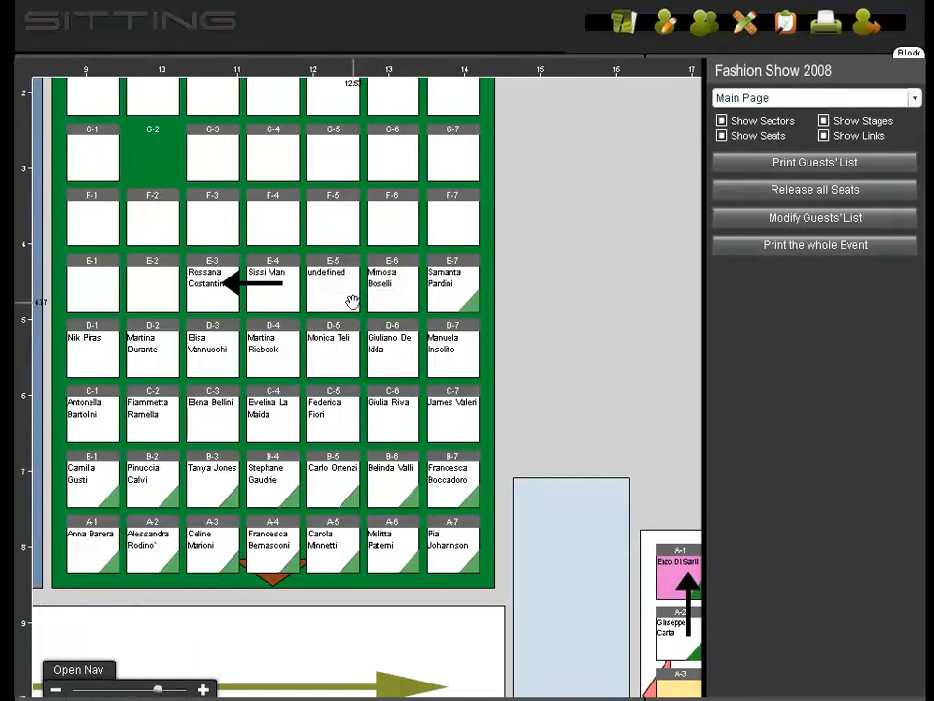
left_click_drag(336, 288, 699, 478)
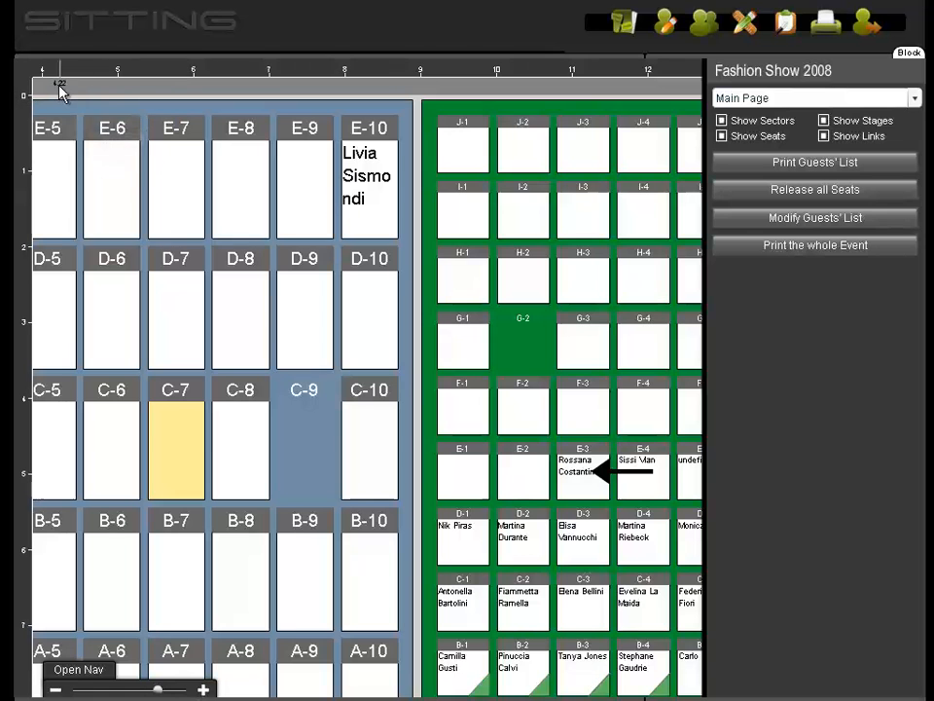
left_click_drag(98, 128, 411, 137)
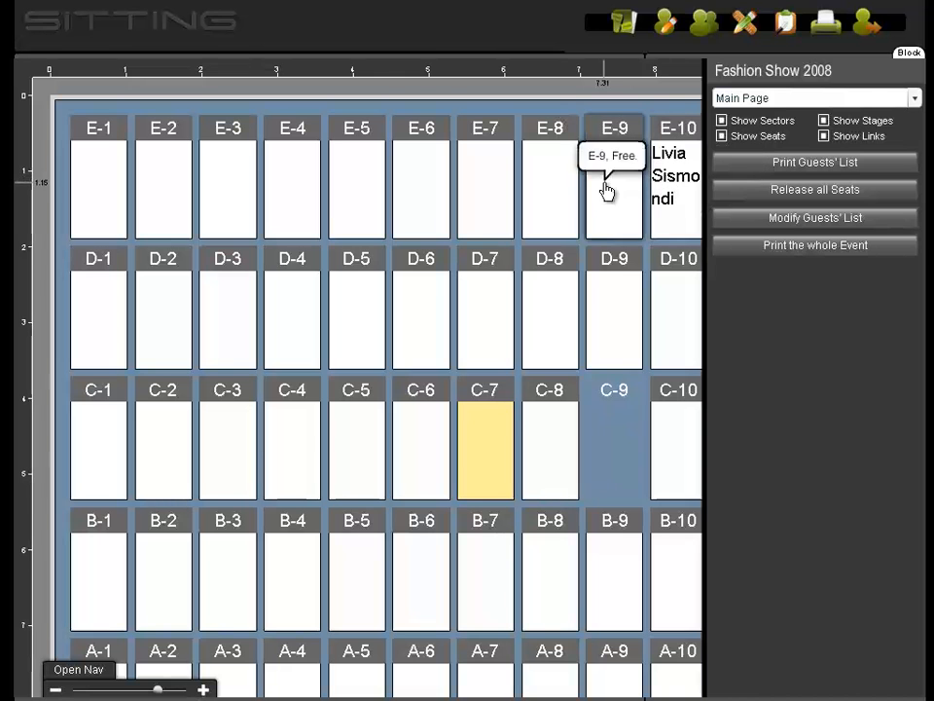
Shrink the Main Catwalk stage to about 12.78 by 2.02 and place it at about X 1.5, Y 9.24.
left_click(56, 690)
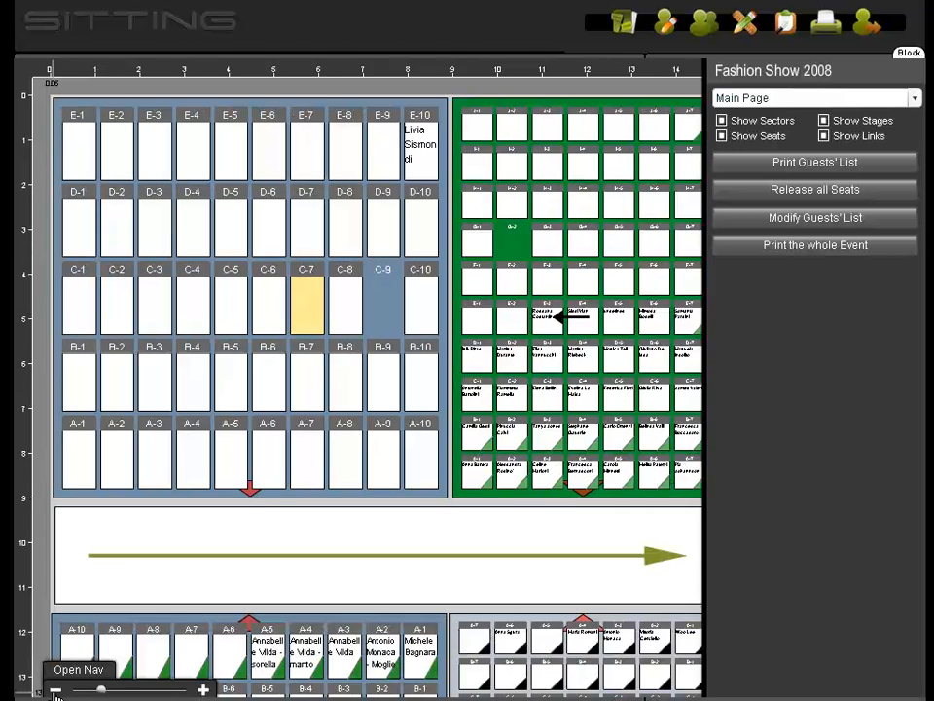
left_click(56, 690)
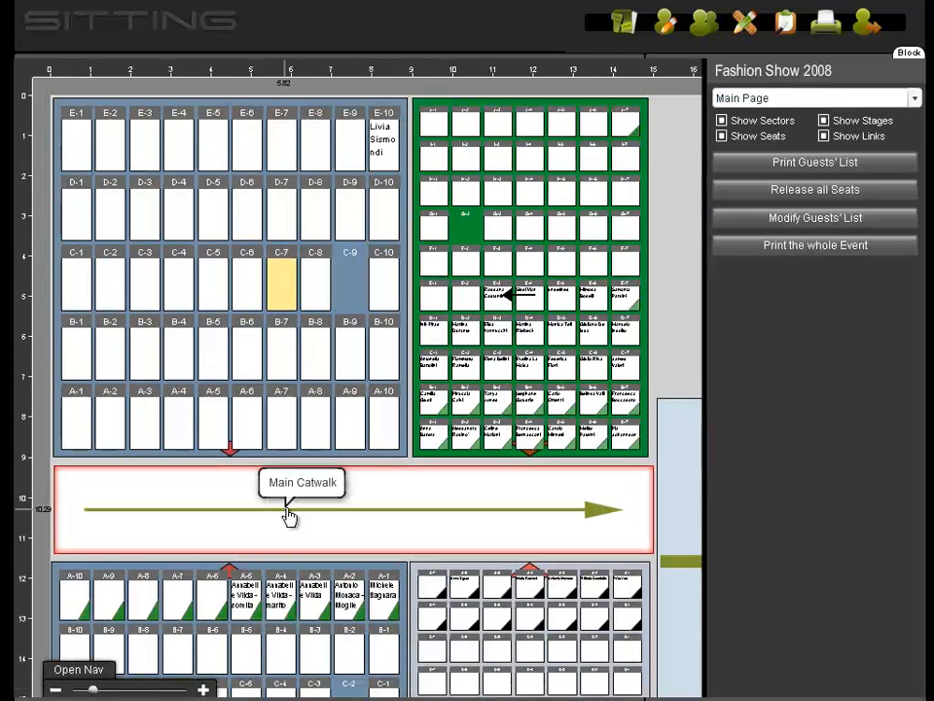
left_click(354, 502)
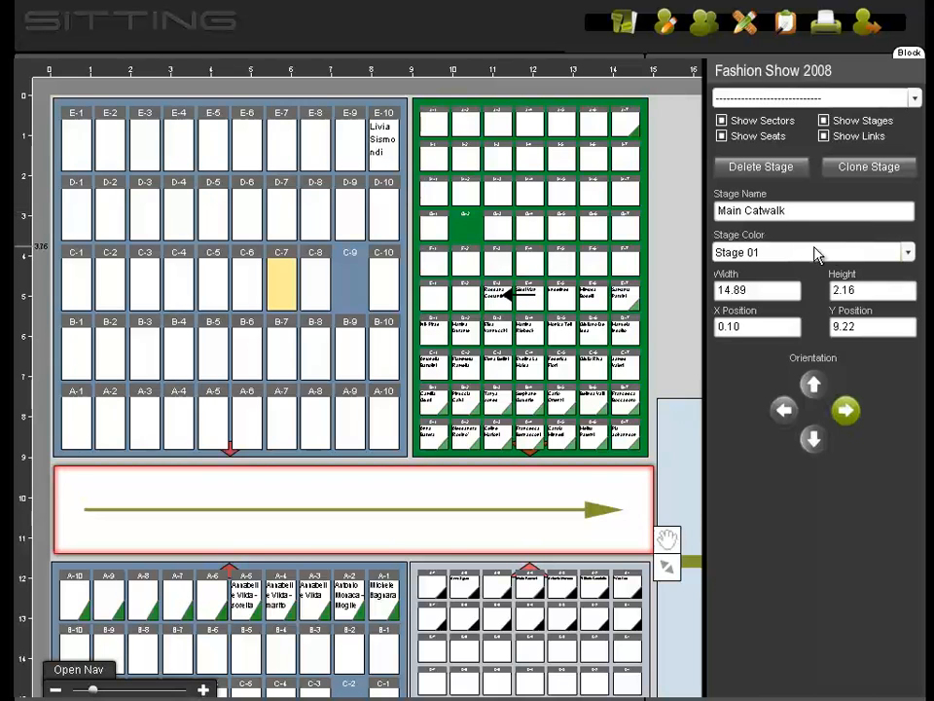
left_click(904, 255)
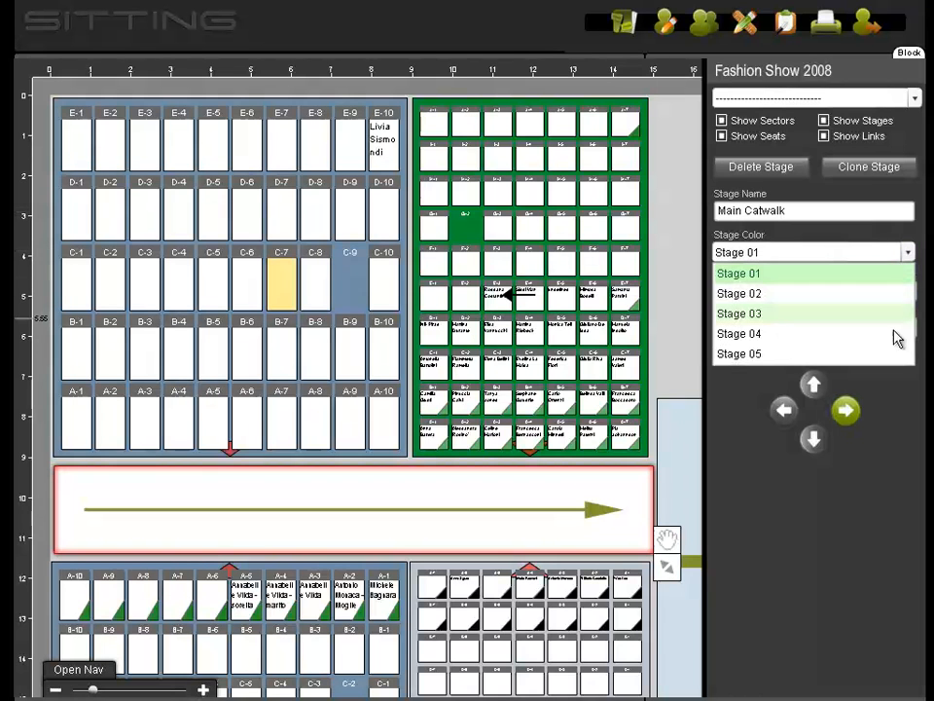
left_click(900, 420)
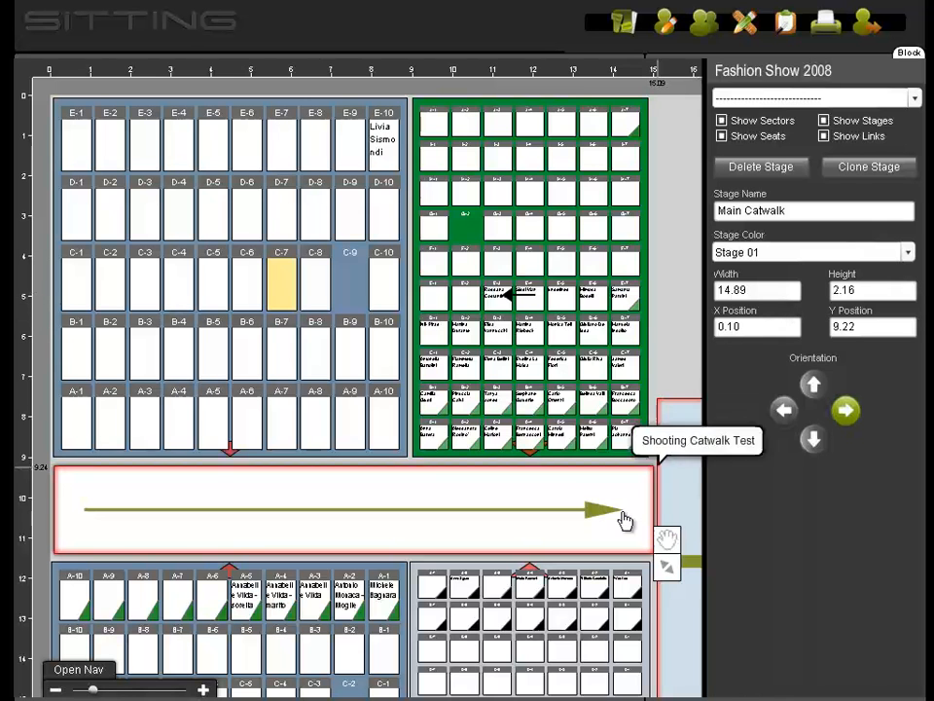
left_click_drag(668, 572, 639, 535)
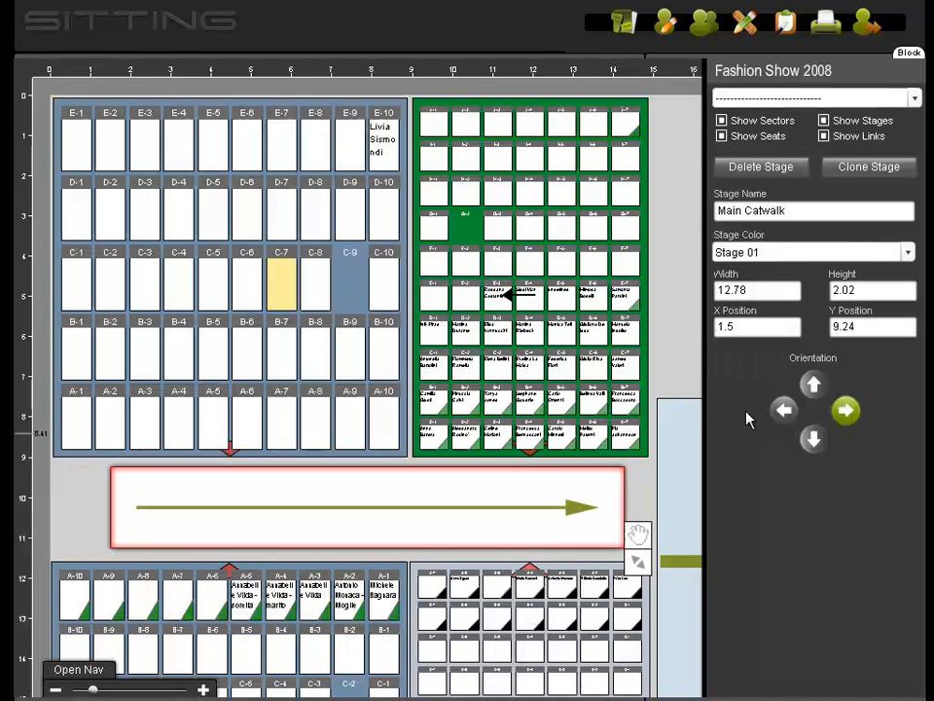
left_click(767, 285)
key("Tab")
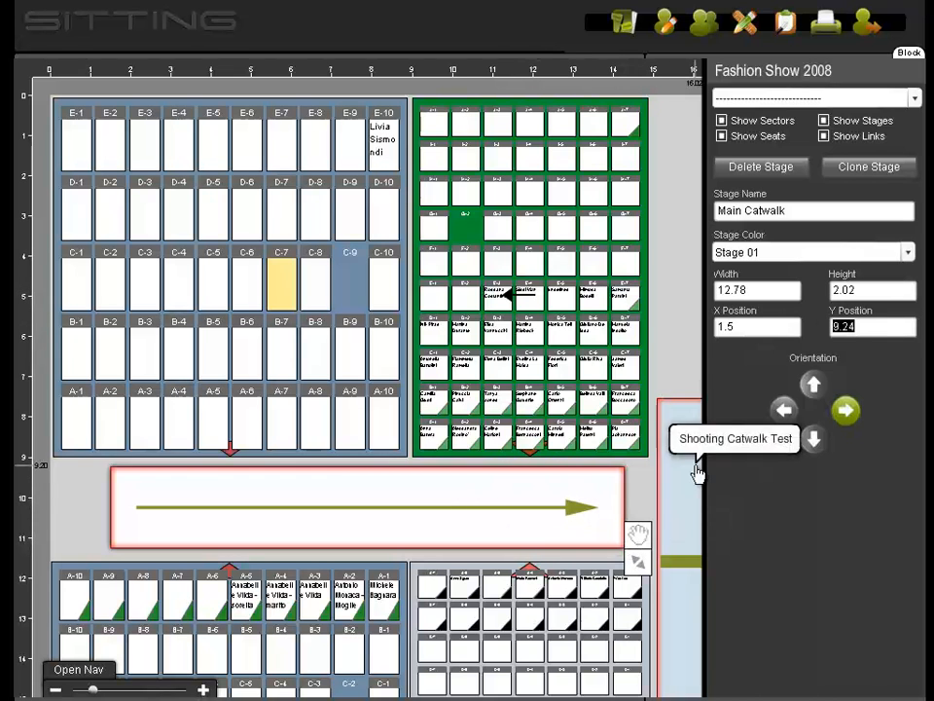
Review the color and user-assignment options of the green Buyers02 sector.
left_click(645, 310)
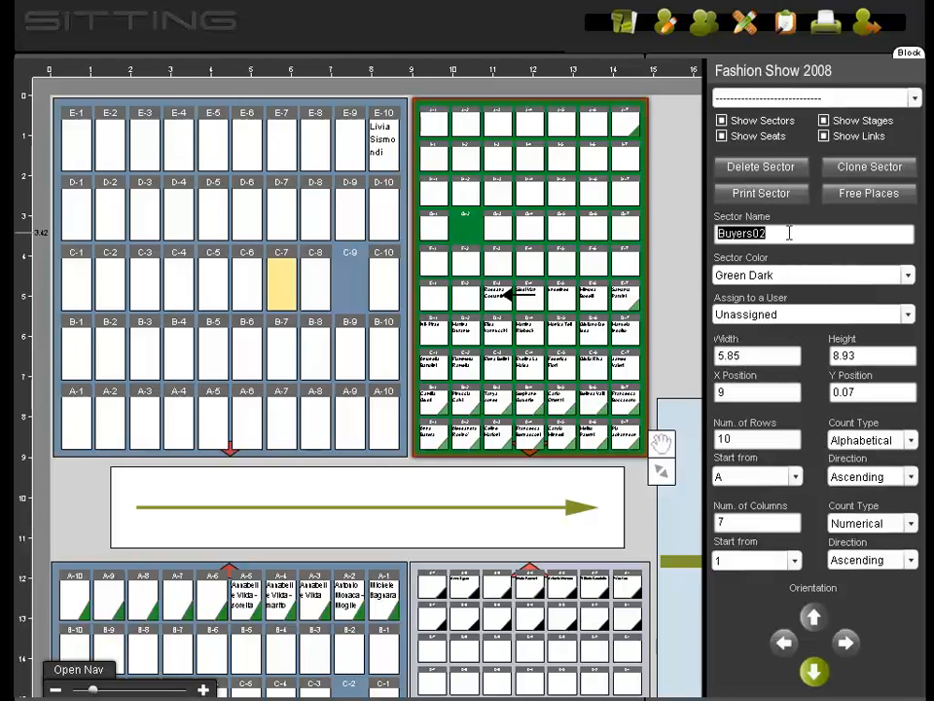
left_click(804, 277)
mouse_move(909, 338)
left_mouse_down()
mouse_move(927, 310)
mouse_move(901, 318)
mouse_move(913, 331)
left_mouse_up()
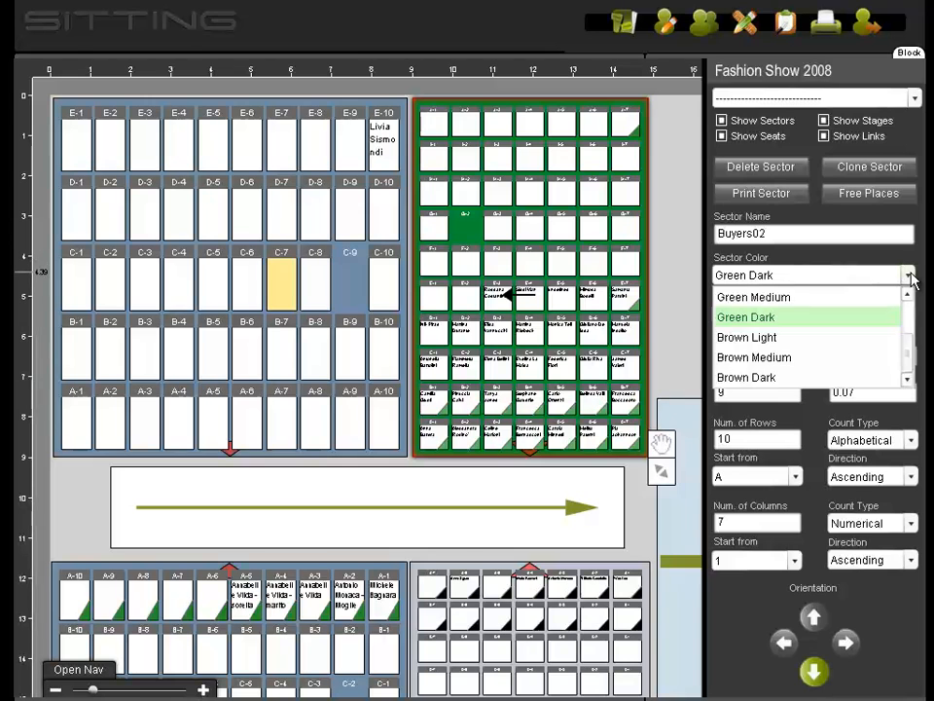
left_click(910, 277)
left_click(907, 316)
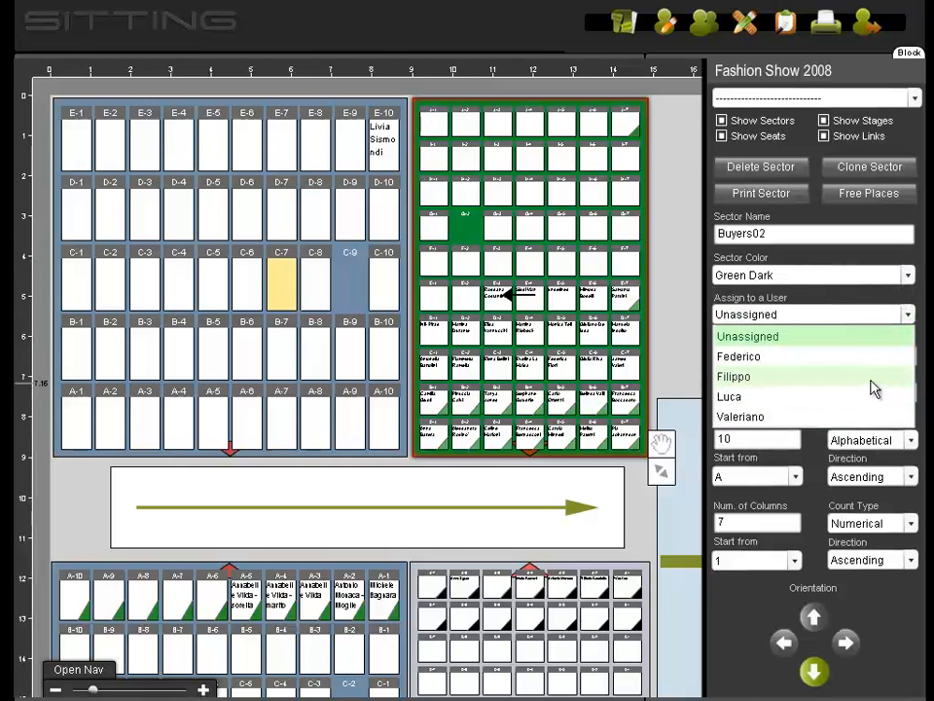
left_click(907, 315)
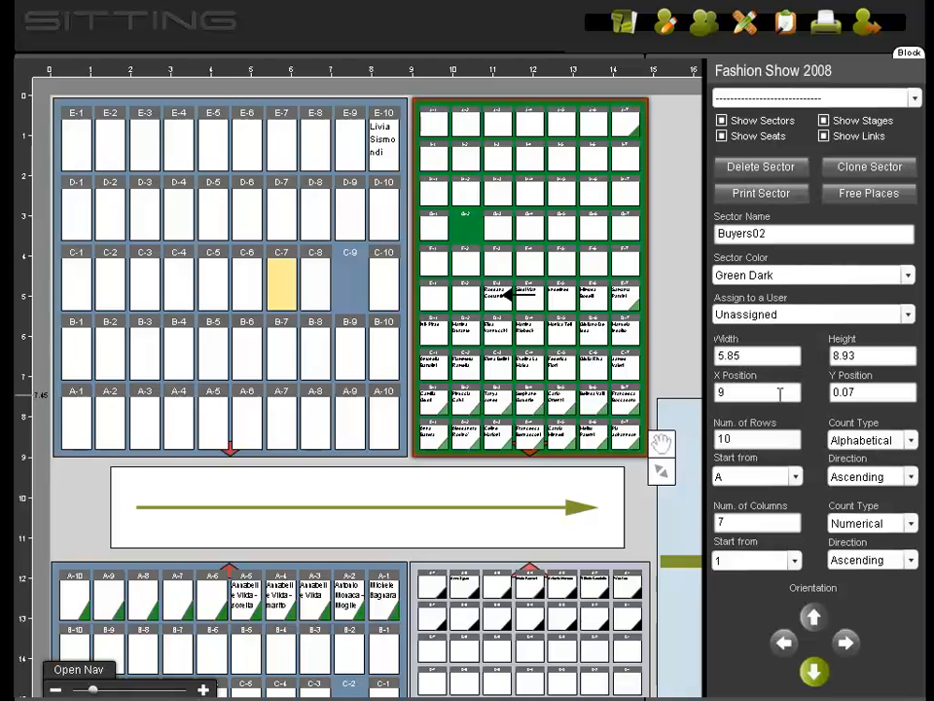
Resize the Buyers02 sector to about 5.84 by 7.25 and review its column count type and direction options.
left_click_drag(665, 475, 676, 412)
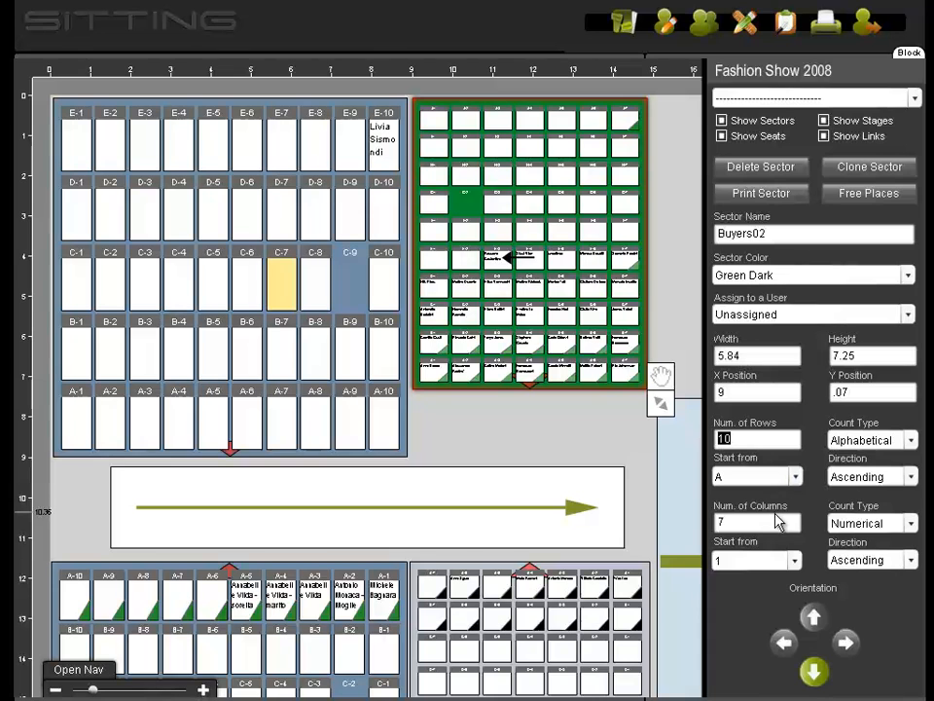
left_click(775, 522)
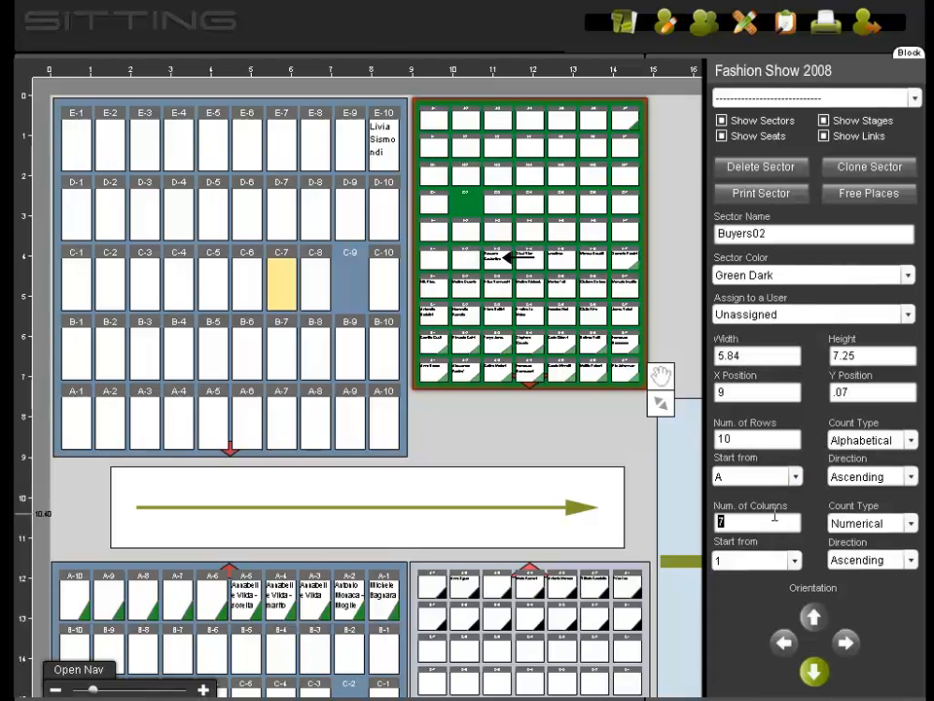
left_click(893, 526)
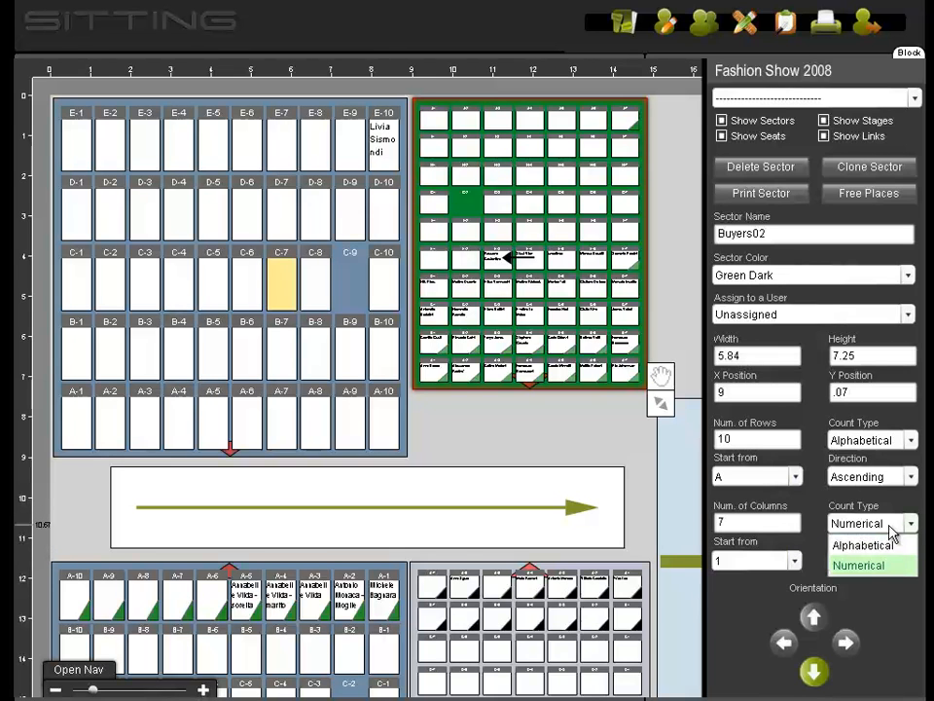
left_click(892, 531)
left_click(889, 563)
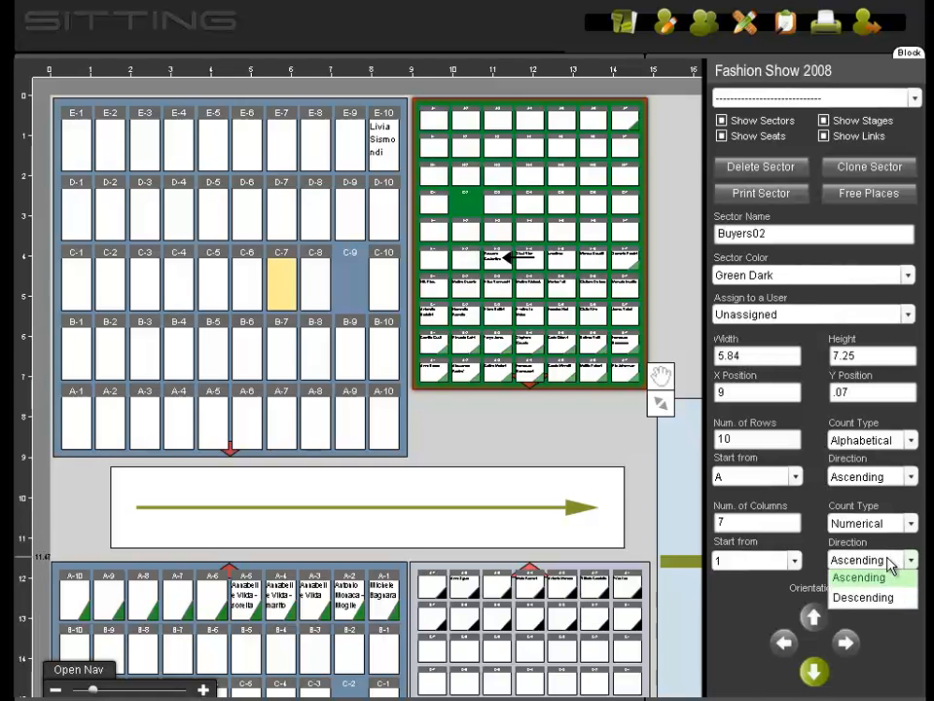
left_click(871, 581)
Turn the Buyers02 sector's orientation to the right and enlarge the sector to about 5.88 by 8.92.
left_click(816, 617)
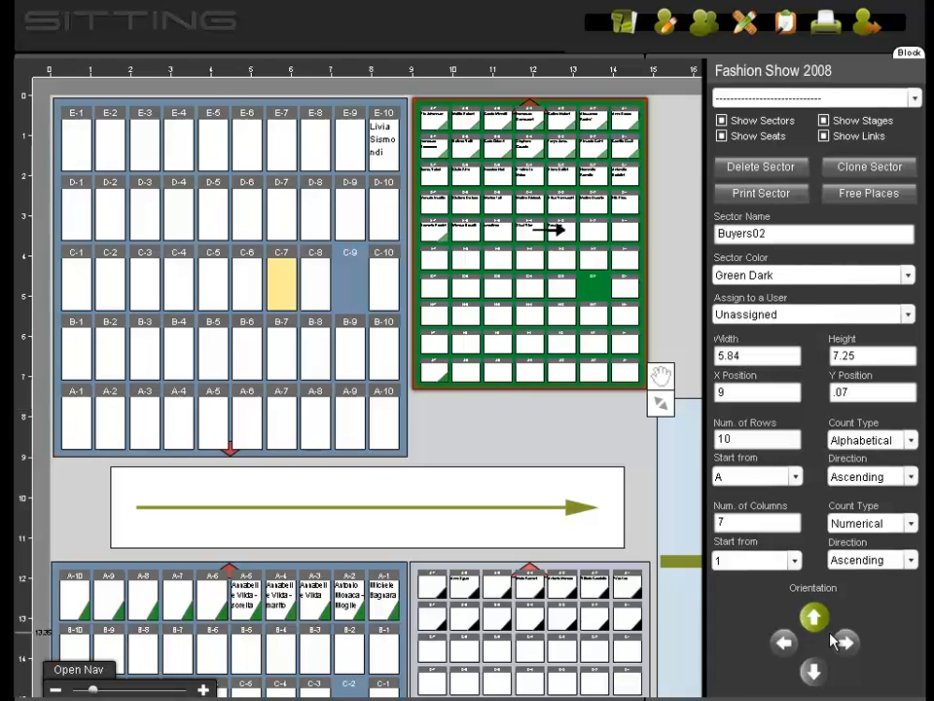
left_click(844, 647)
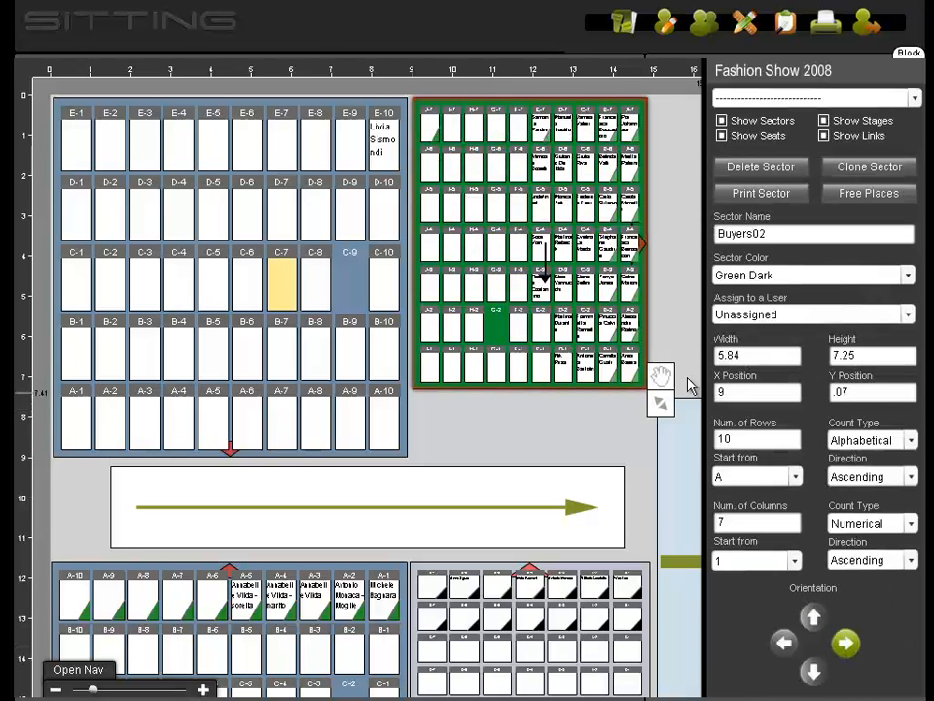
left_click_drag(660, 403, 668, 475)
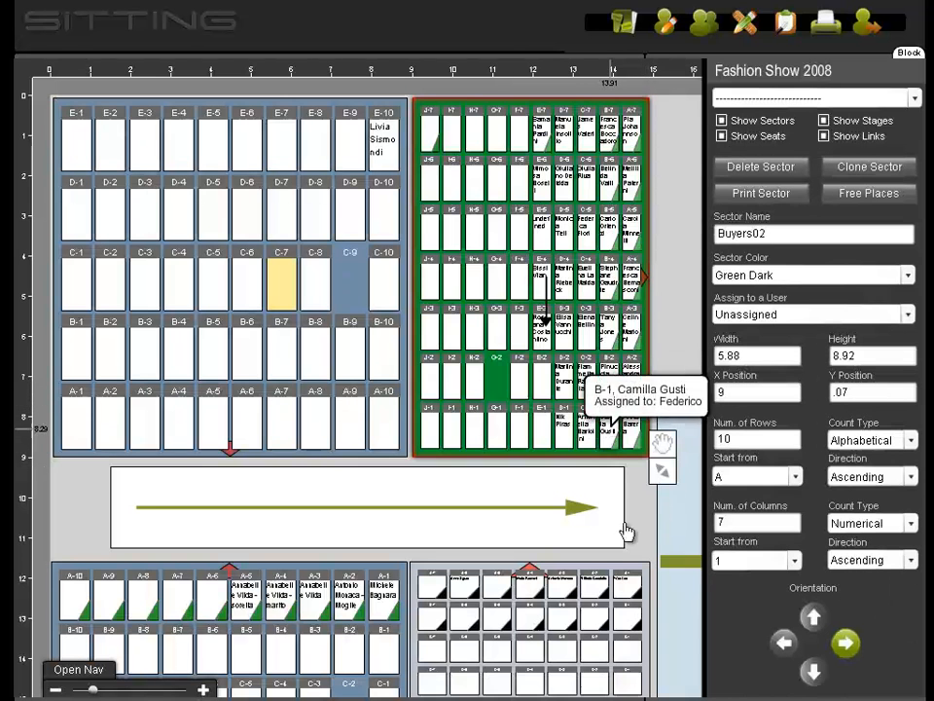
Examine the reoriented Buyers02 seats up close and check the starting-letter options for its row labels.
left_click(203, 691)
left_click(203, 691)
left_click(203, 691)
left_click(203, 691)
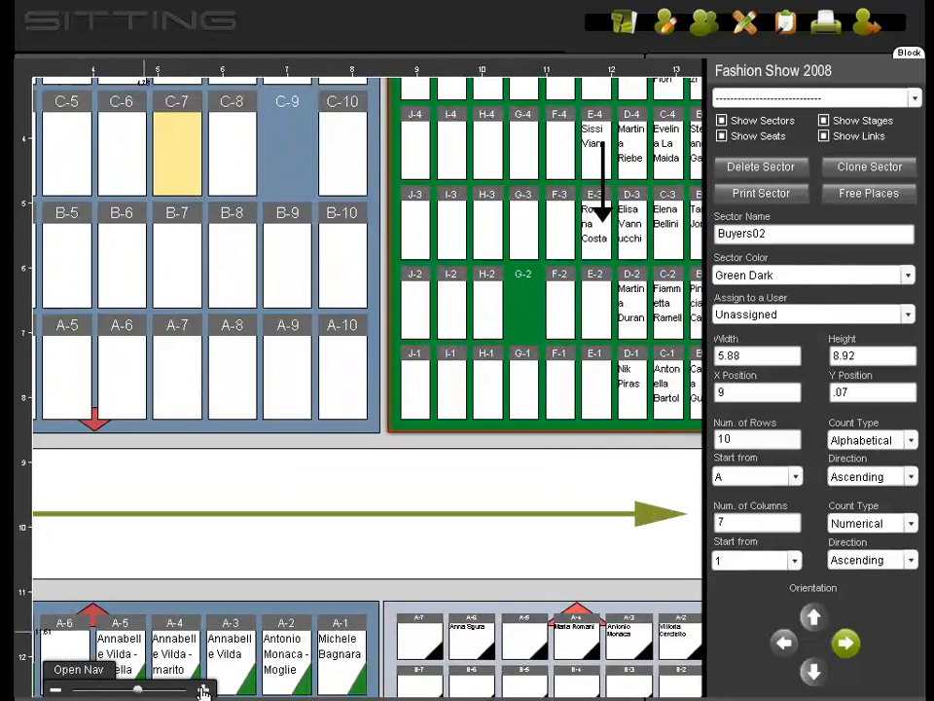
left_click(203, 691)
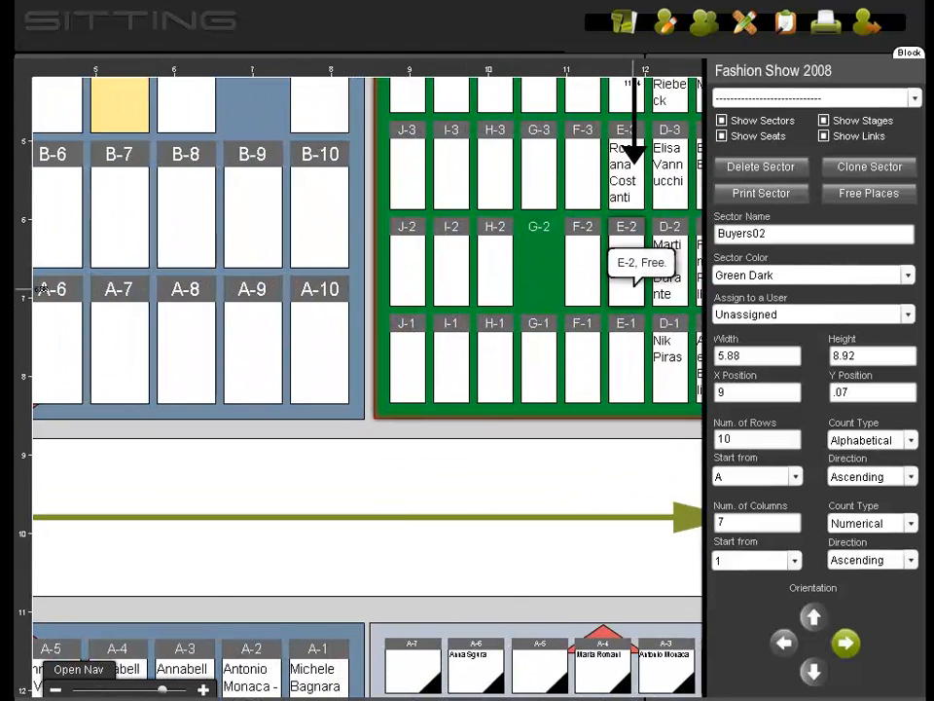
left_click_drag(638, 278, 354, 600)
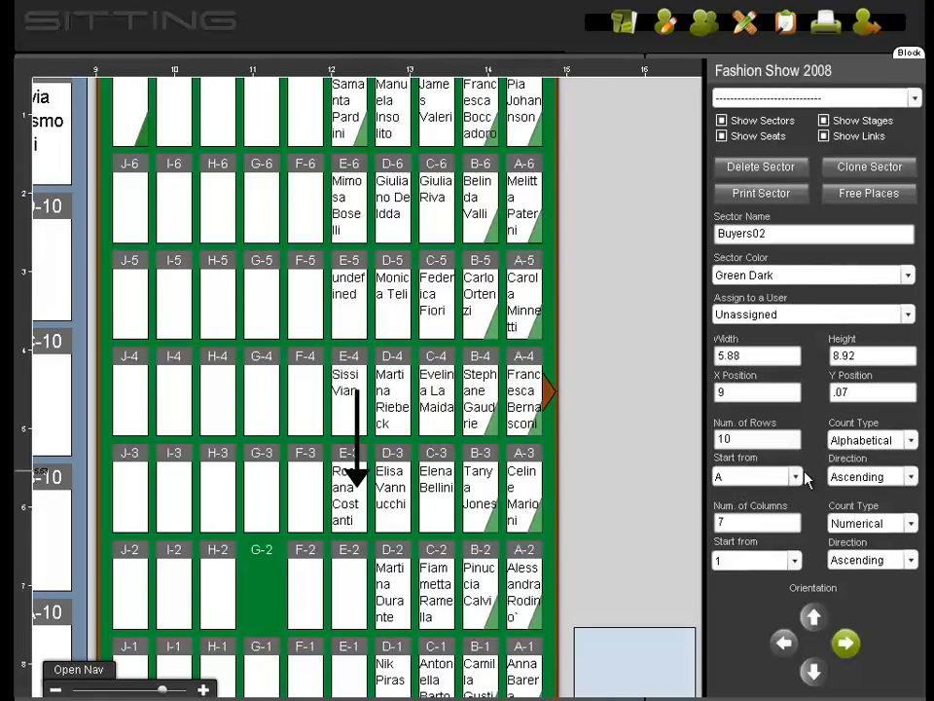
left_click(795, 476)
mouse_move(750, 512)
left_mouse_down()
mouse_move(746, 565)
mouse_move(747, 503)
left_mouse_up()
left_click(796, 481)
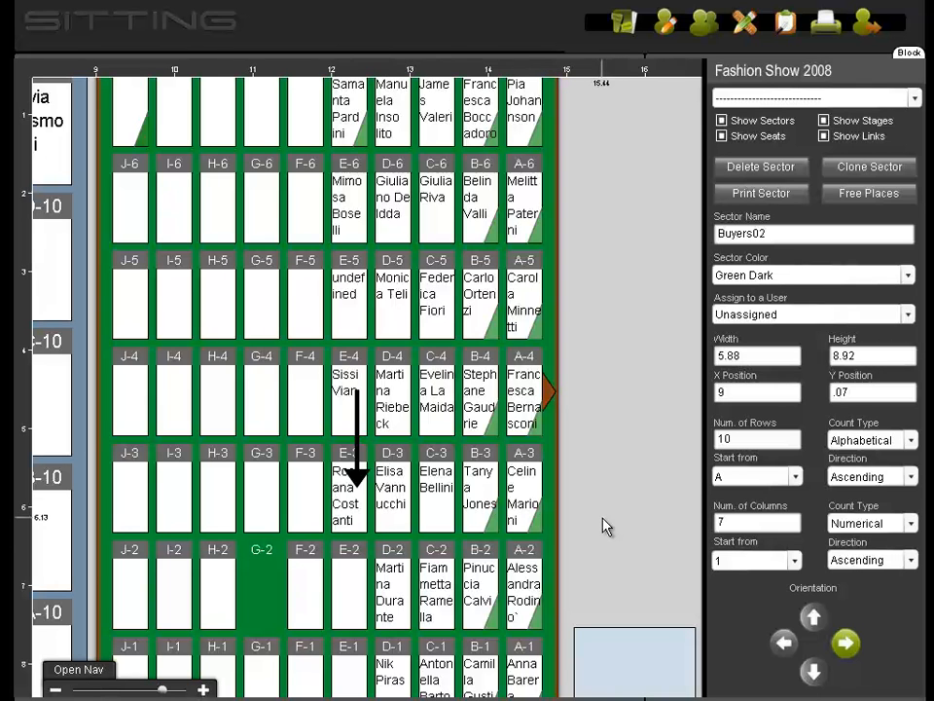
Inspect the properties of seats A-6, F-6 and G-6 in the Buyers02 sector and browse the guest list.
left_click(523, 220)
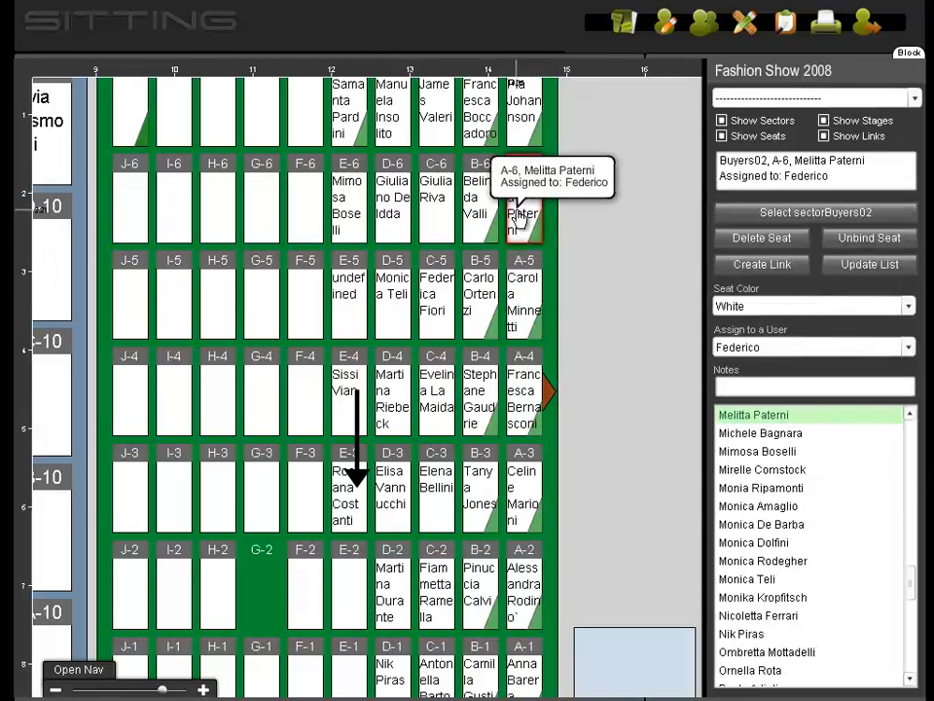
left_click_drag(913, 581, 911, 491)
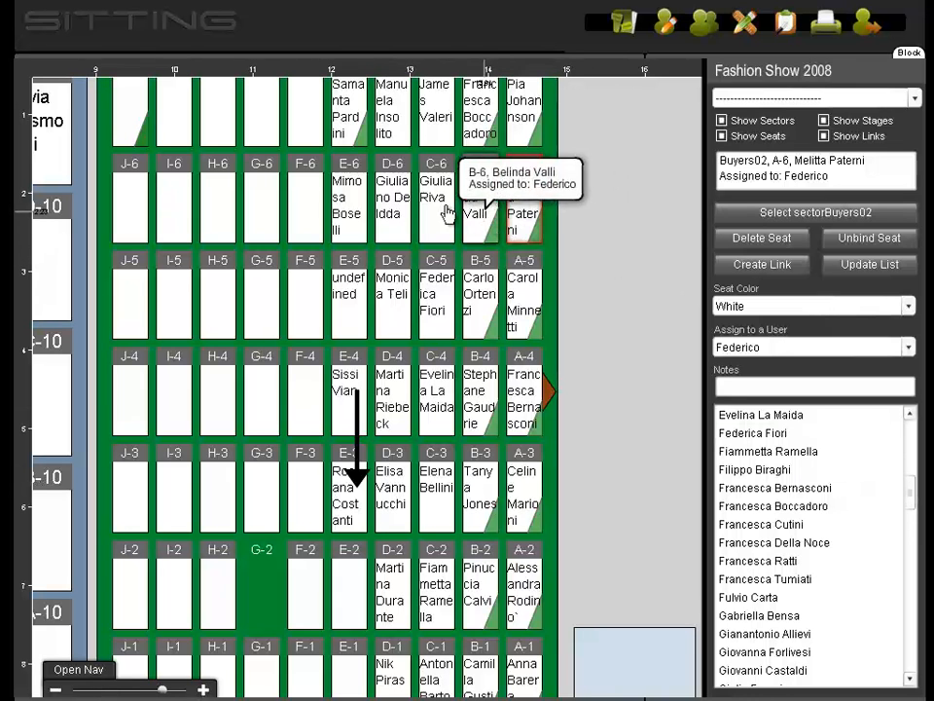
left_click(302, 210)
left_click(269, 206)
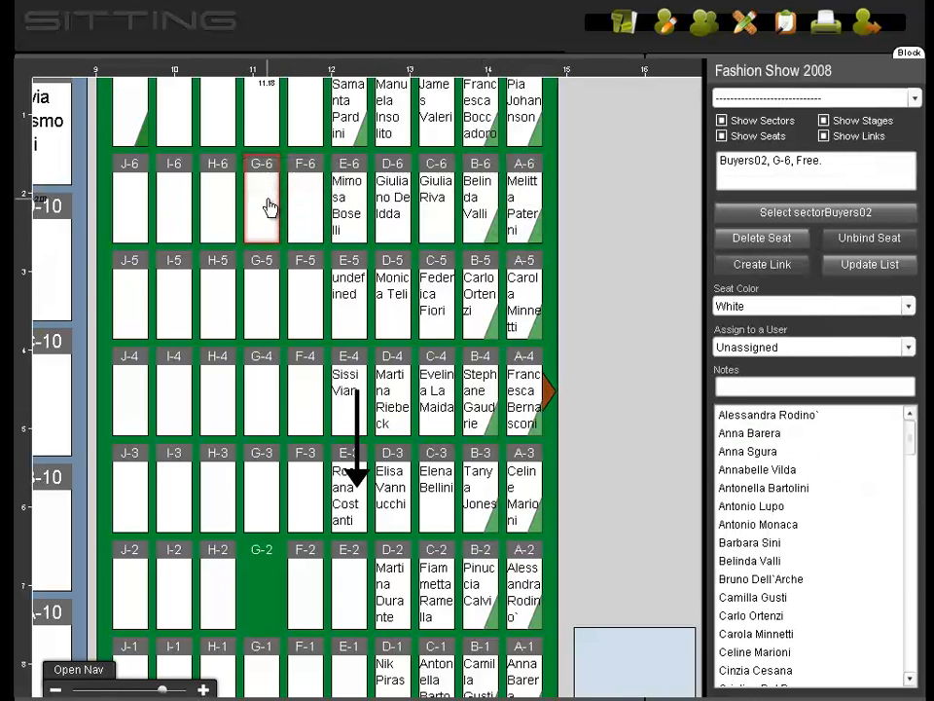
Set the color of free seat H-6 in the Buyers02 sector to Yellow Dark.
left_click(221, 204)
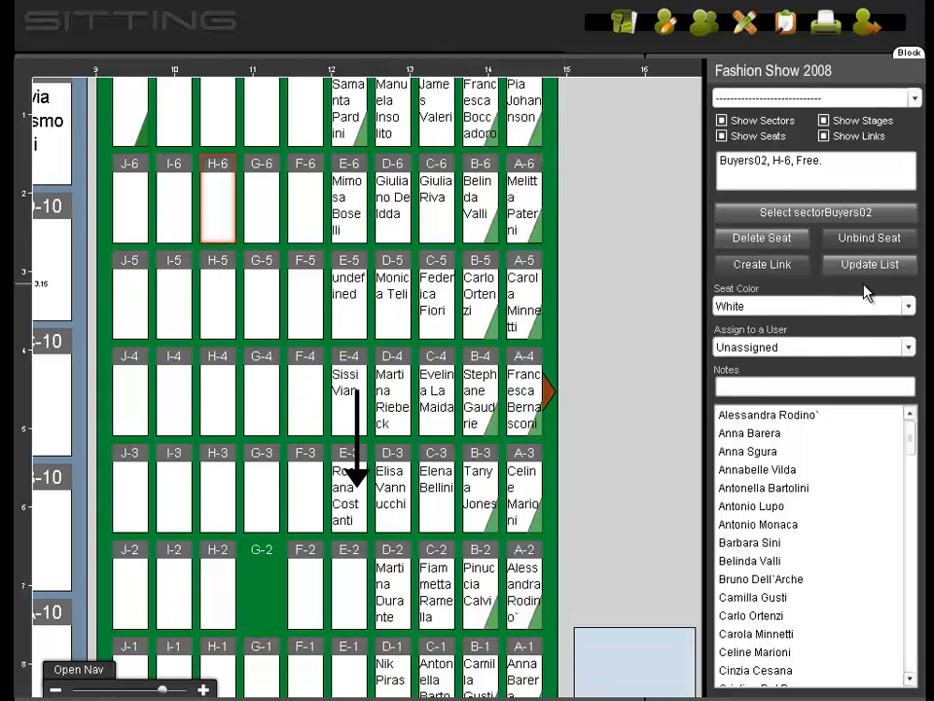
left_click(894, 307)
left_click(845, 352)
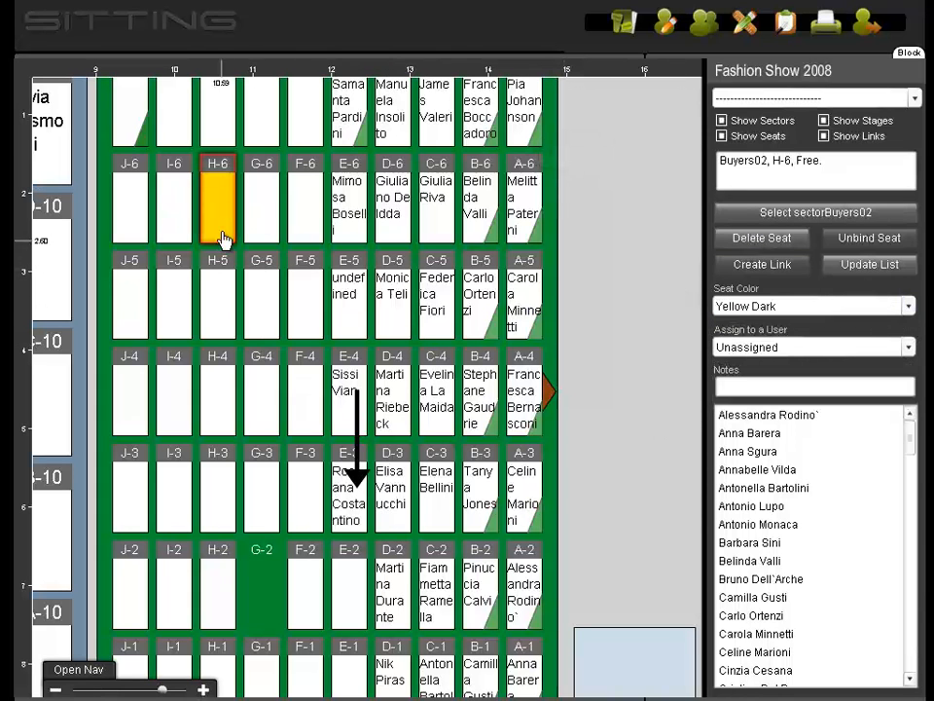
Select a group of free seats in rows F to I of the Buyers02 sector to review their shared seat options.
left_click(170, 230)
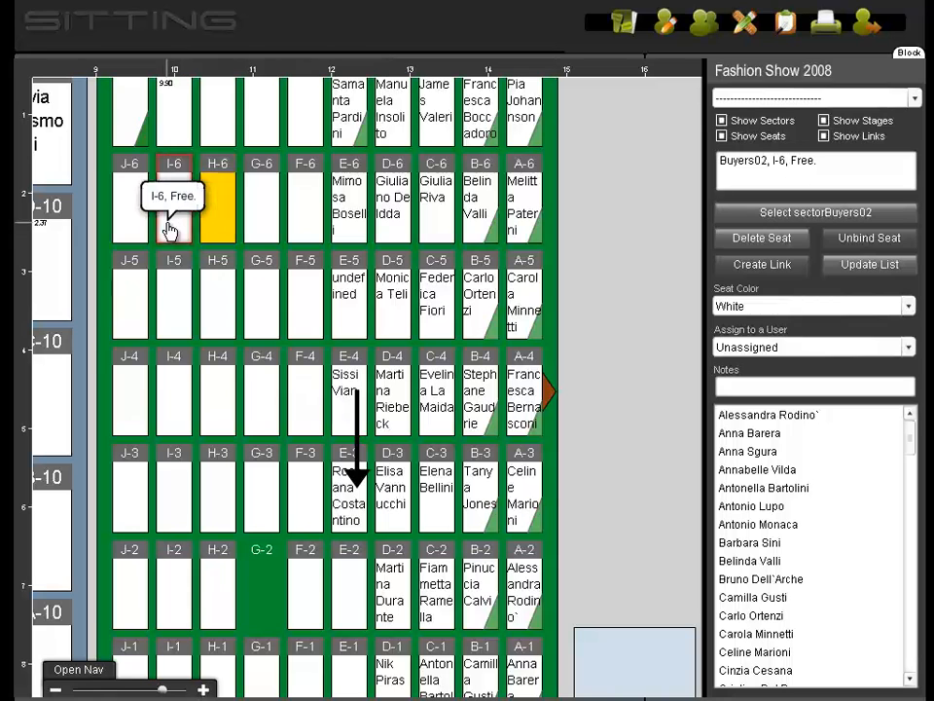
left_click(181, 277)
left_click(219, 286, "ctrl")
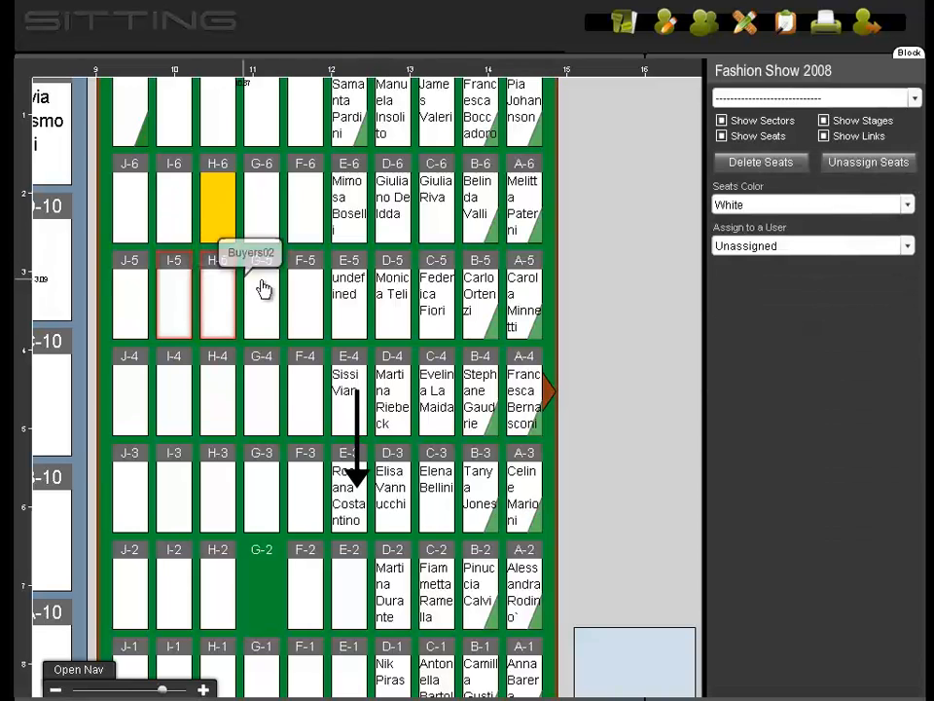
left_click(276, 255, "ctrl")
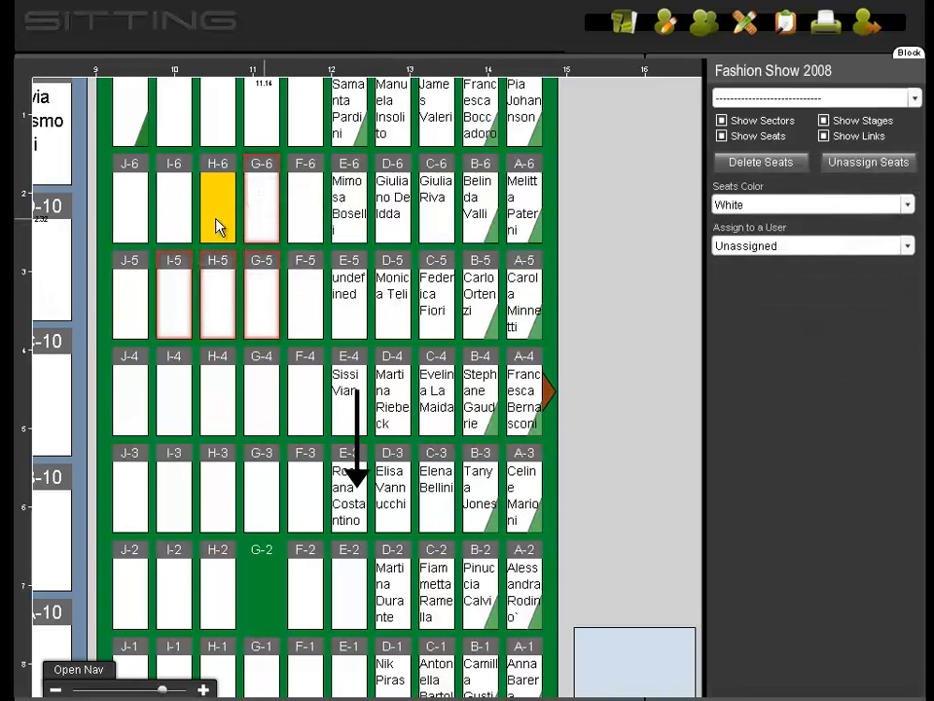
left_click(316, 193, "ctrl")
left_click(310, 277, "ctrl")
left_click(274, 381, "ctrl")
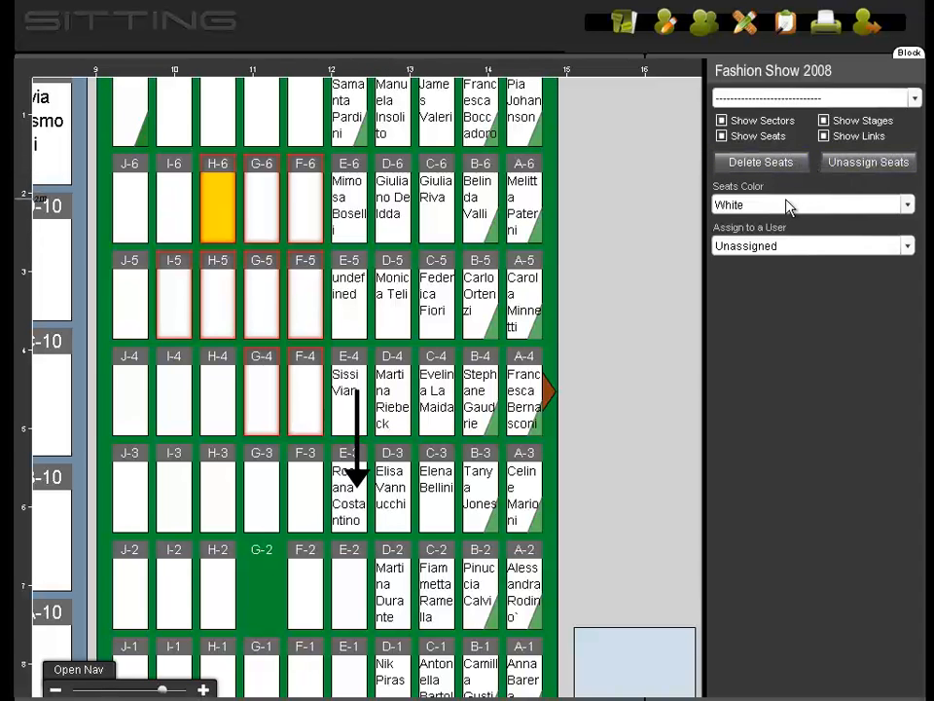
Delete free seats I-4 and H-4 from the Buyers02 sector.
left_click(222, 397)
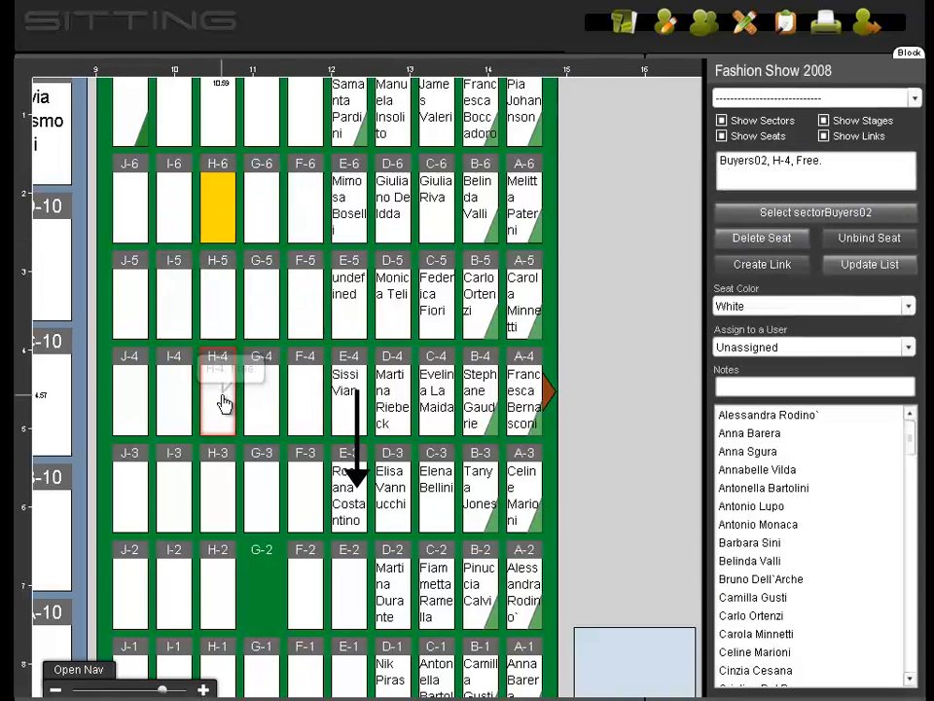
left_click(180, 399)
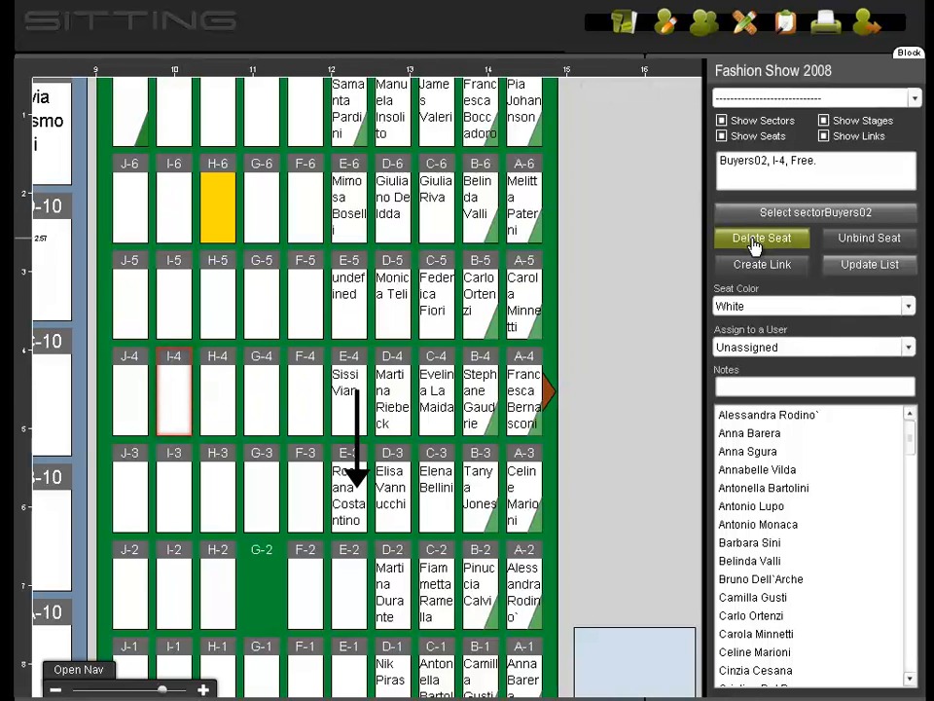
left_click(175, 394)
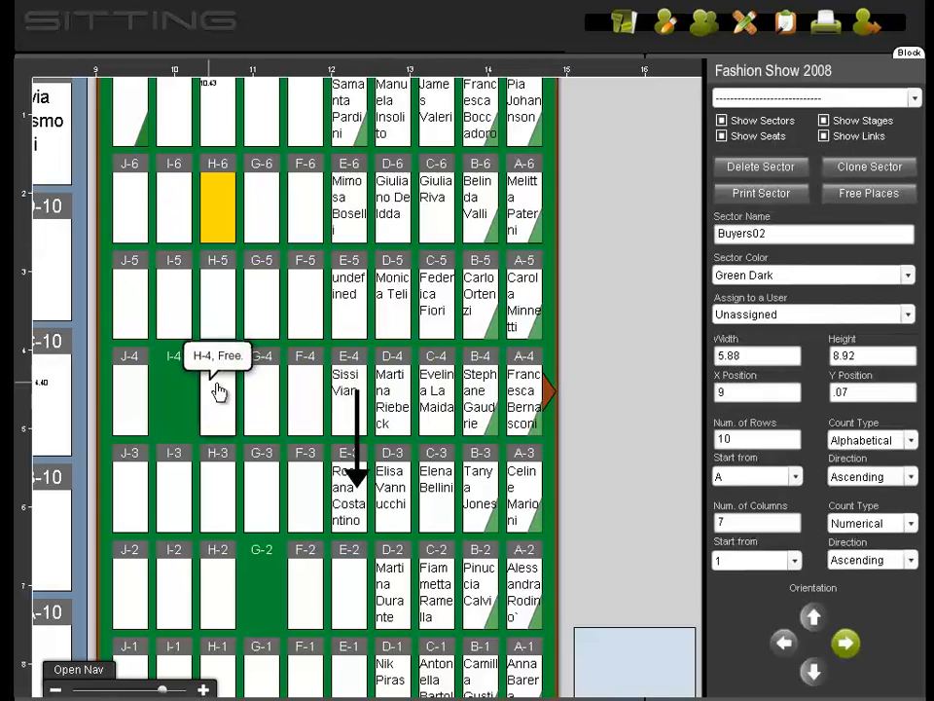
left_click(216, 394)
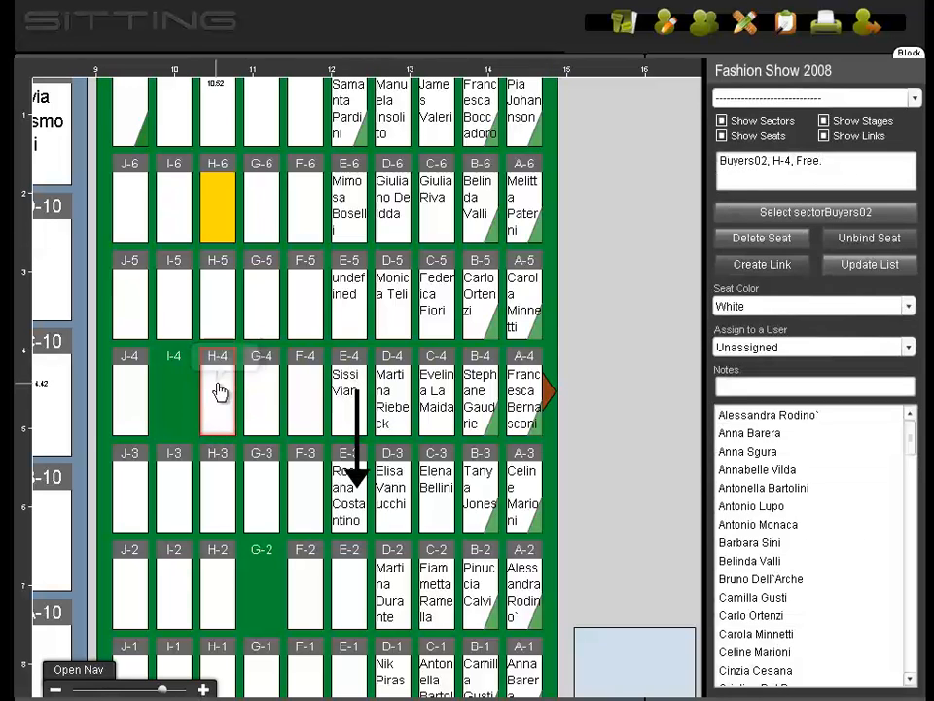
left_click(762, 244)
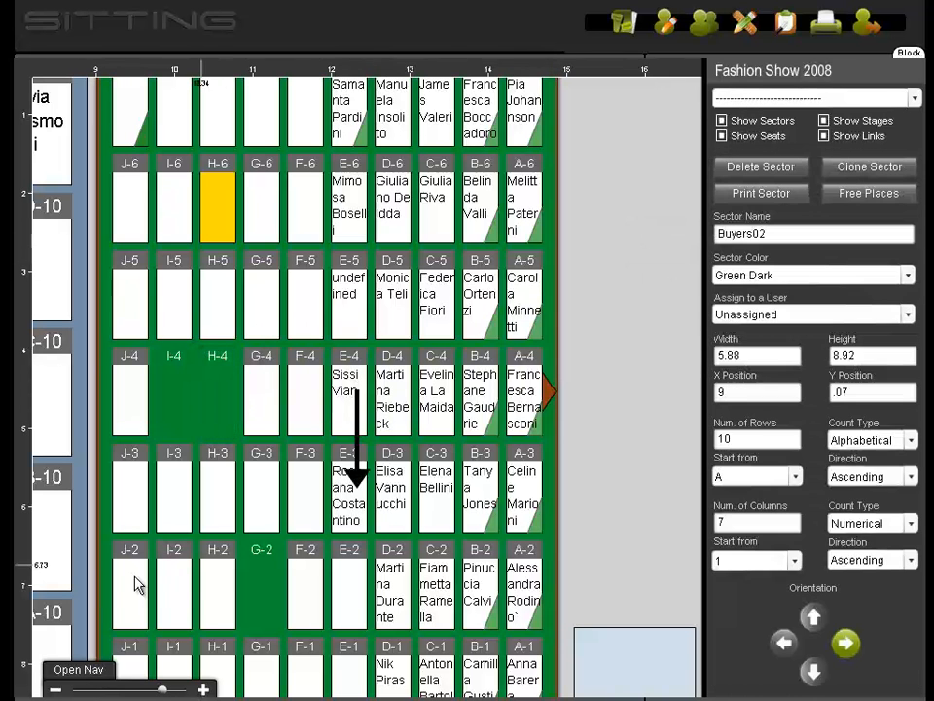
Try to delete seats I-3, H-3, G-3, I-2, H-2 and G-4 of the Buyers02 sector together.
left_click(175, 496)
left_click(211, 496, "ctrl")
left_click(181, 589, "ctrl")
left_click(218, 584, "ctrl")
left_click(254, 496, "ctrl")
left_click(258, 426, "ctrl")
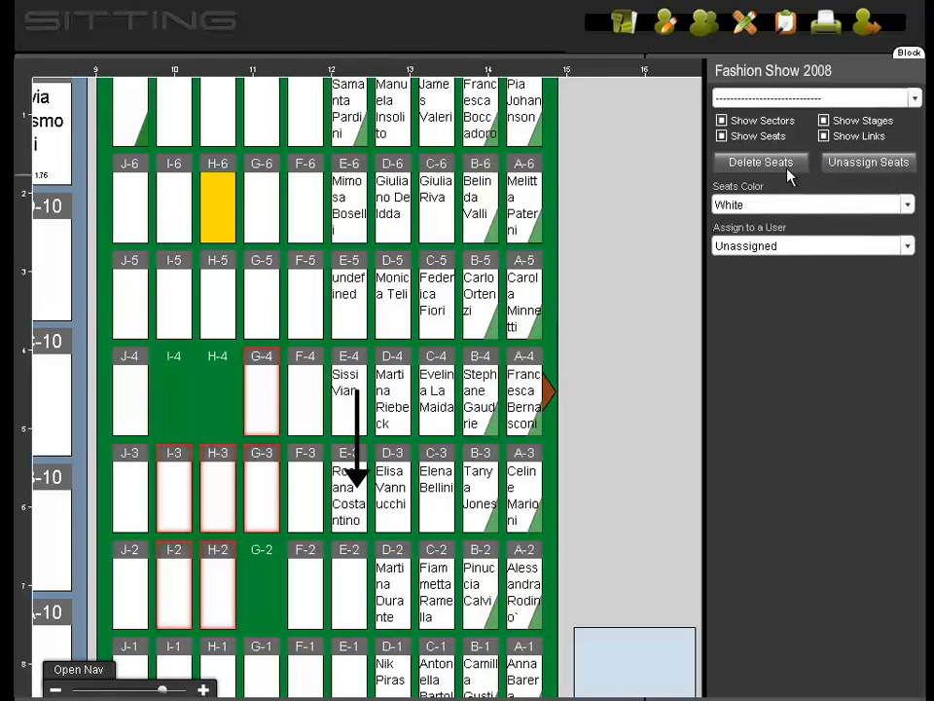
left_click(760, 161)
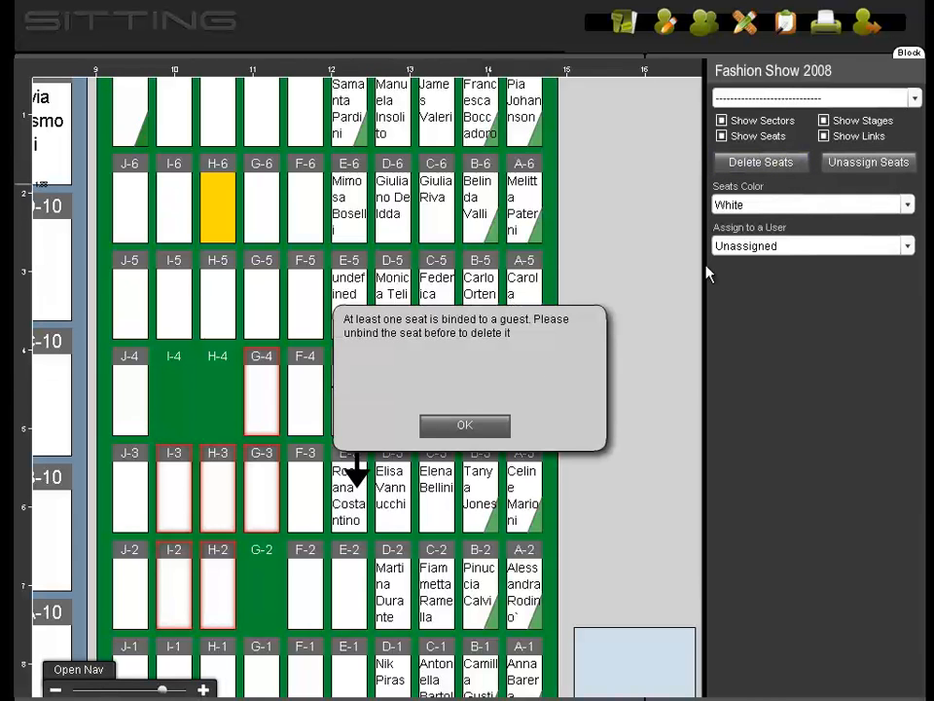
left_click(466, 426)
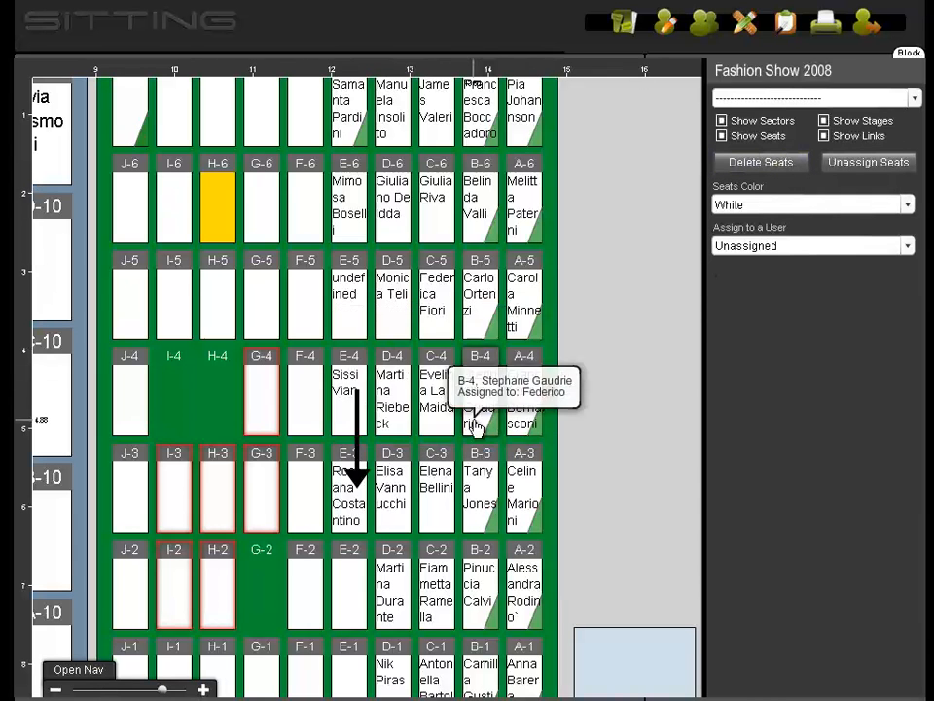
Delete free seats H-3 and I-3 from the Buyers02 sector one at a time.
left_click(311, 493)
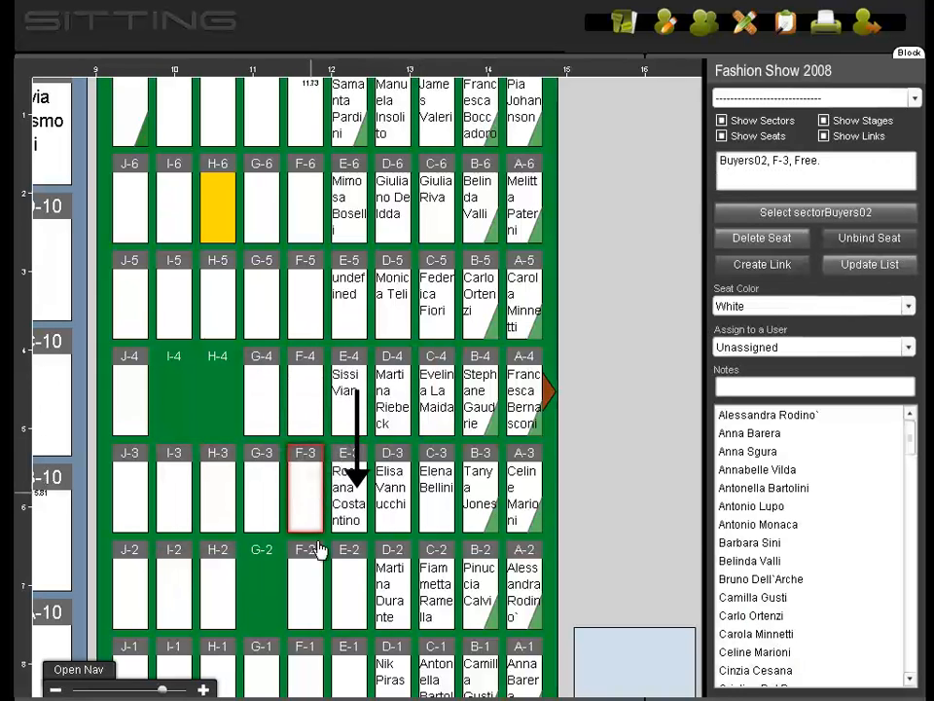
left_click(309, 579)
left_click(226, 581)
left_click(228, 501)
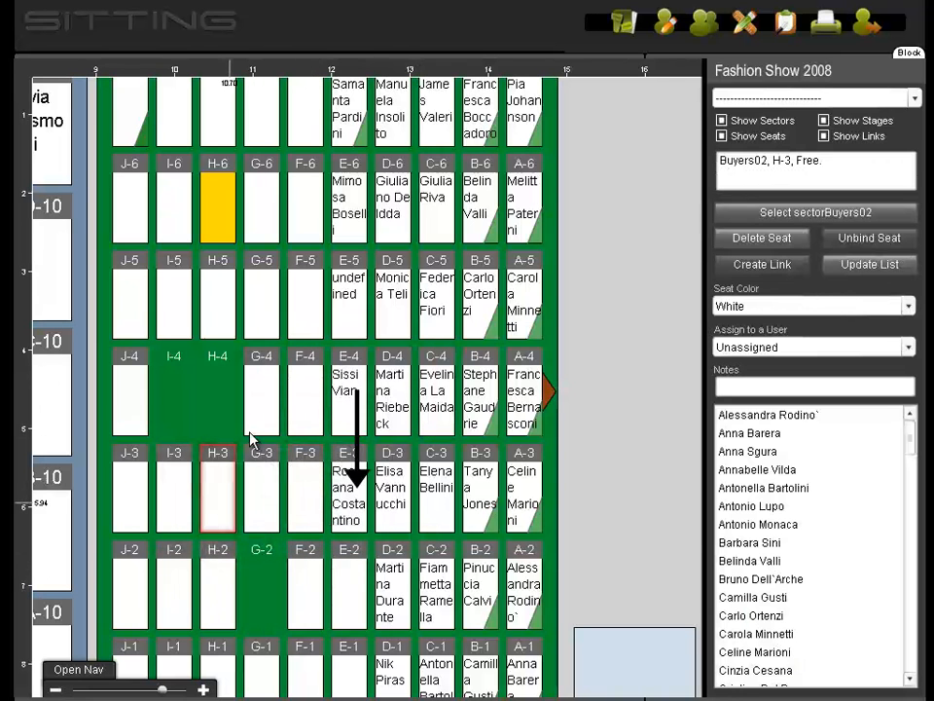
left_click(733, 237)
left_click(159, 352)
left_click(175, 483)
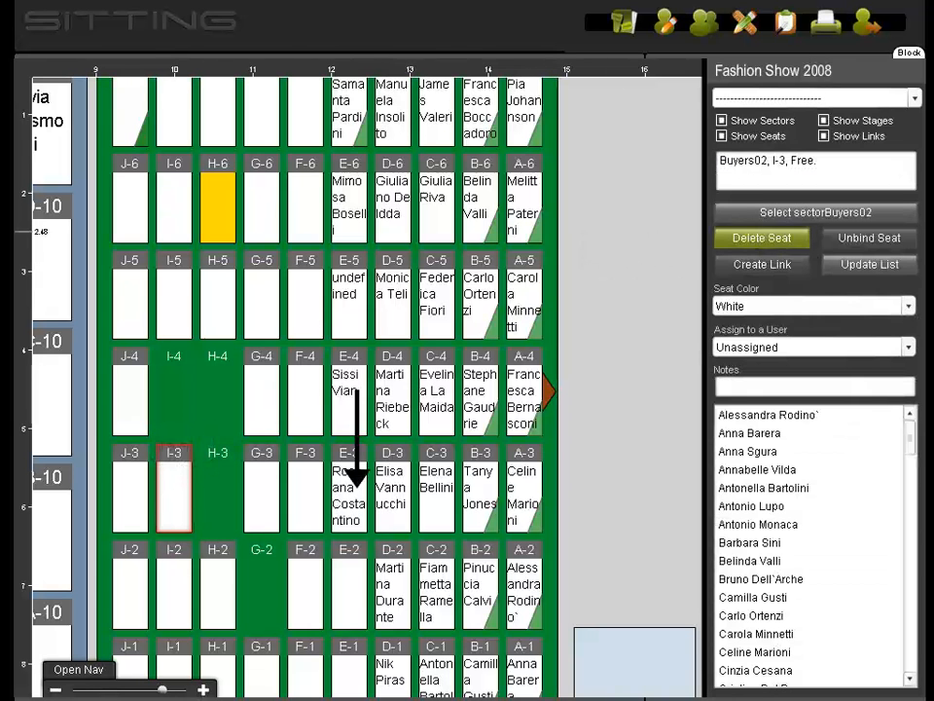
left_click(179, 429)
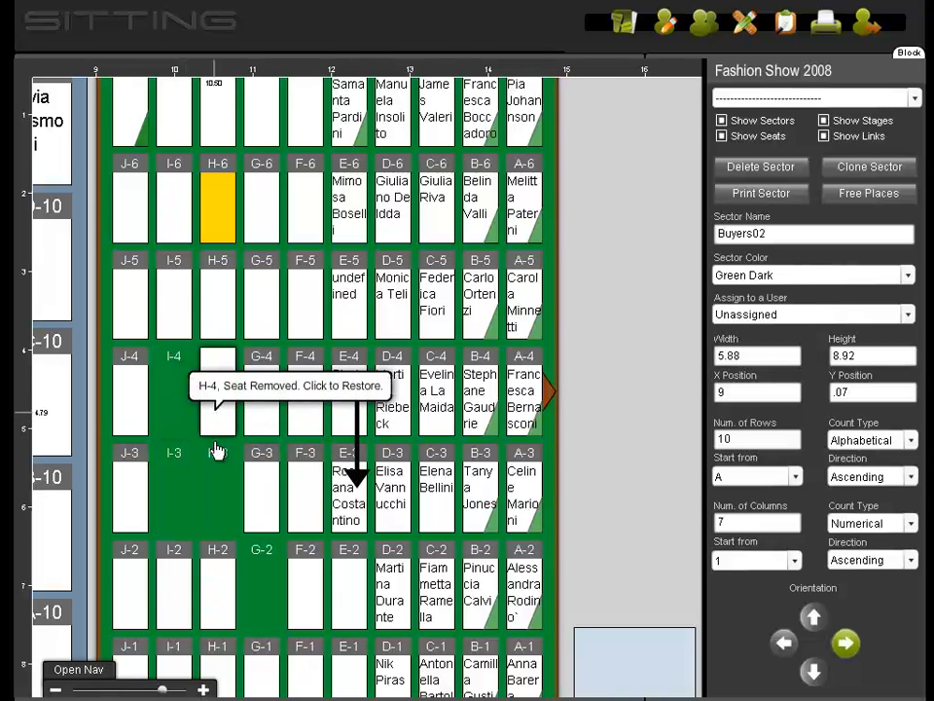
Move the guest in seat D-5 of the Buyers02 sector to free seat G-5.
left_click(402, 414)
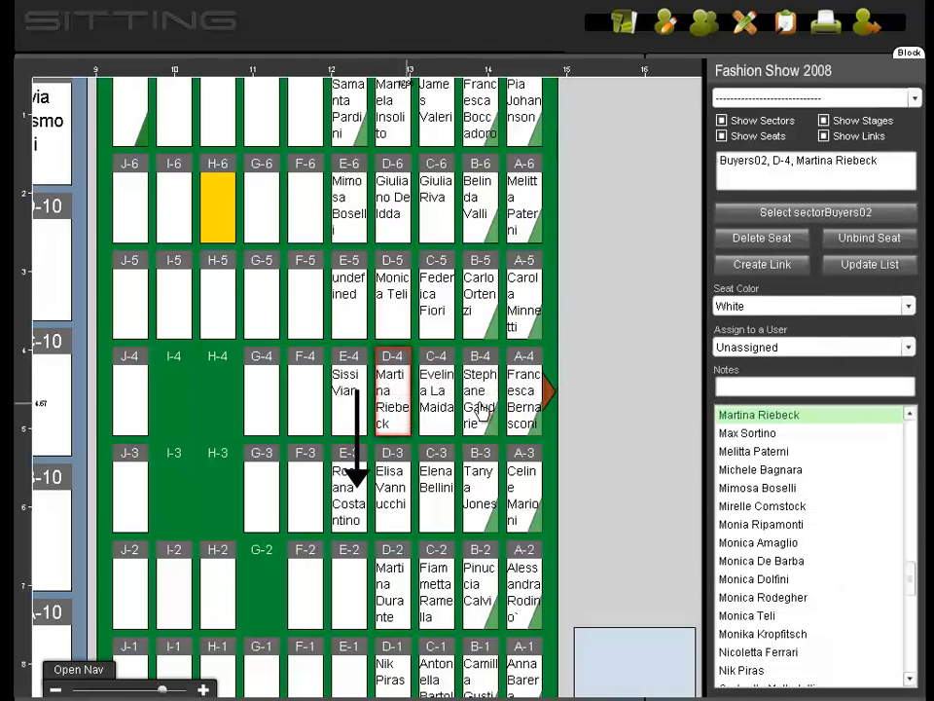
left_click(403, 295)
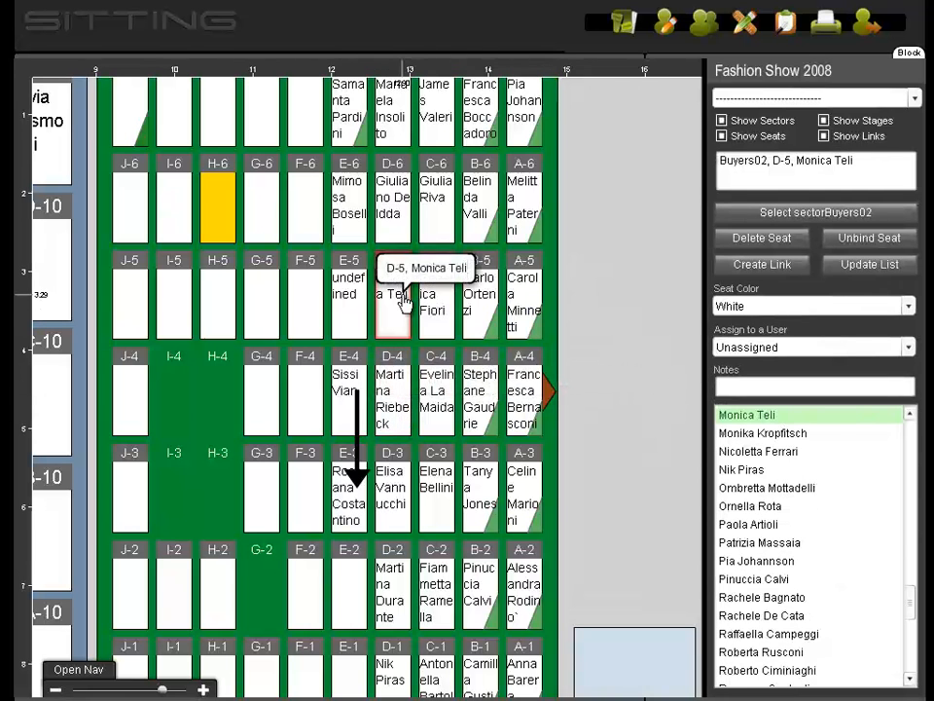
left_click(388, 317)
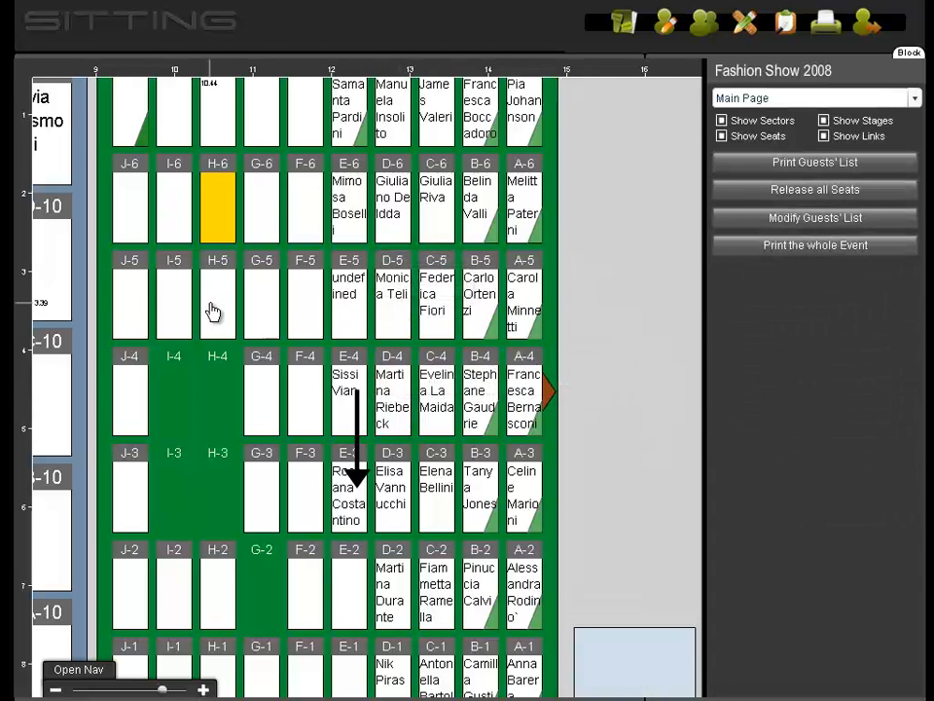
left_click(396, 295)
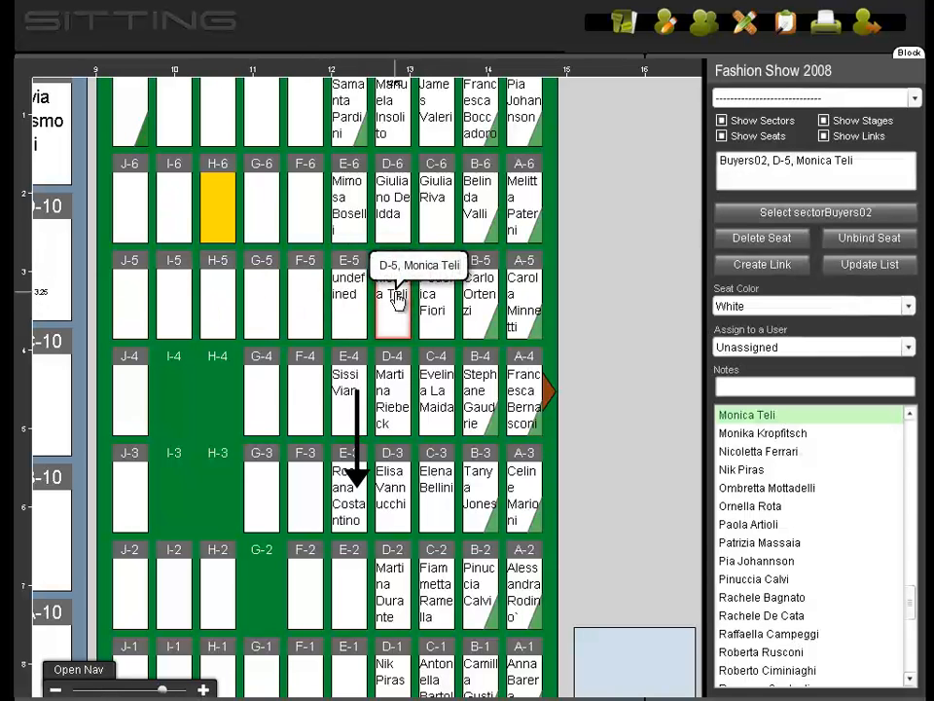
left_click(395, 300)
left_click(395, 303)
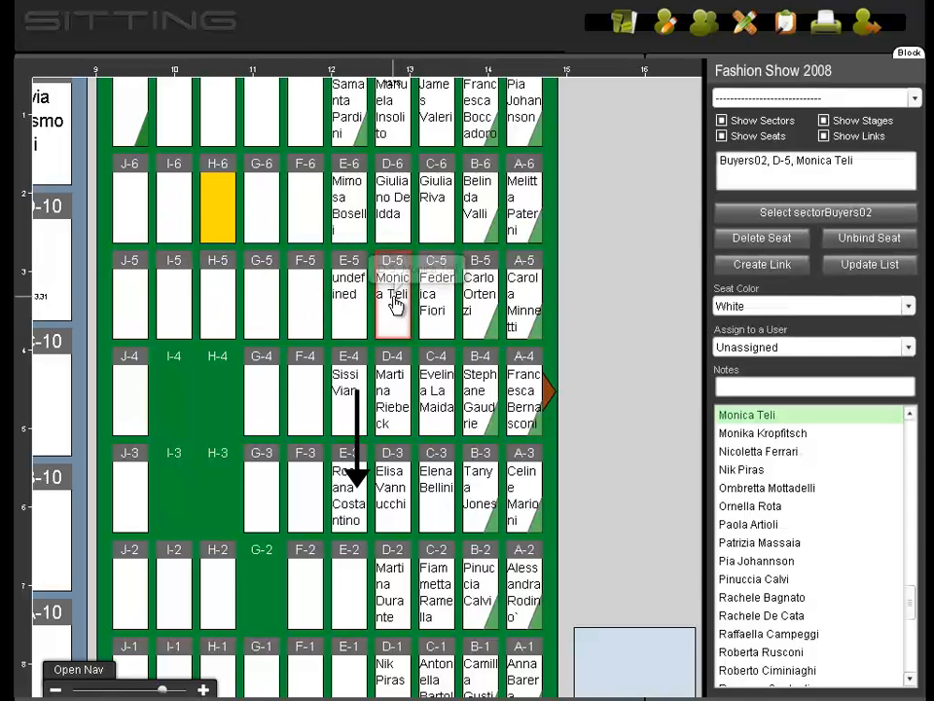
left_click(395, 305)
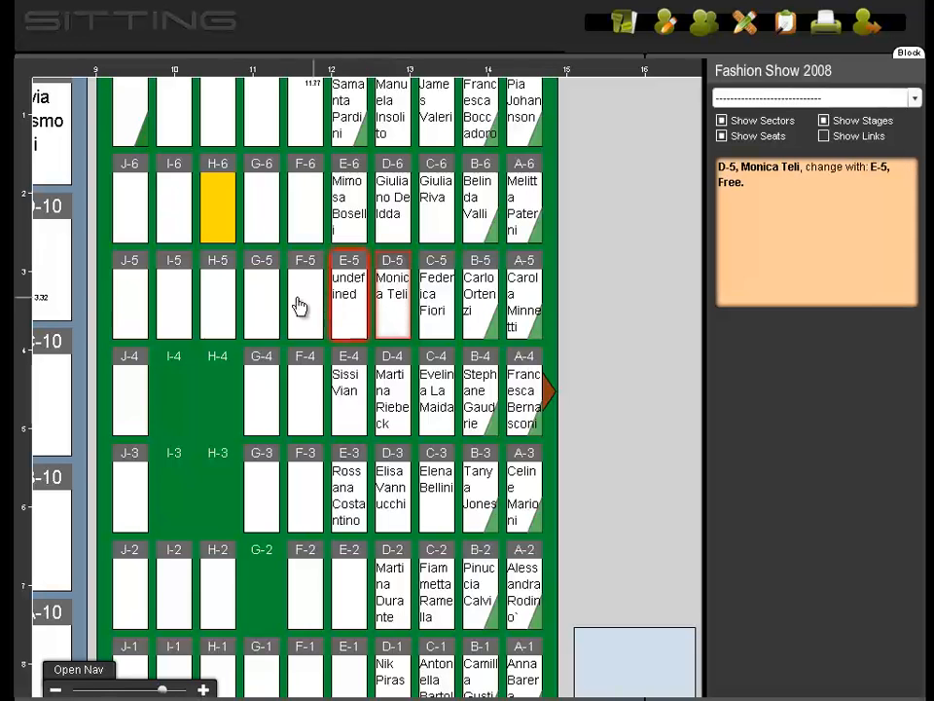
left_click(262, 292)
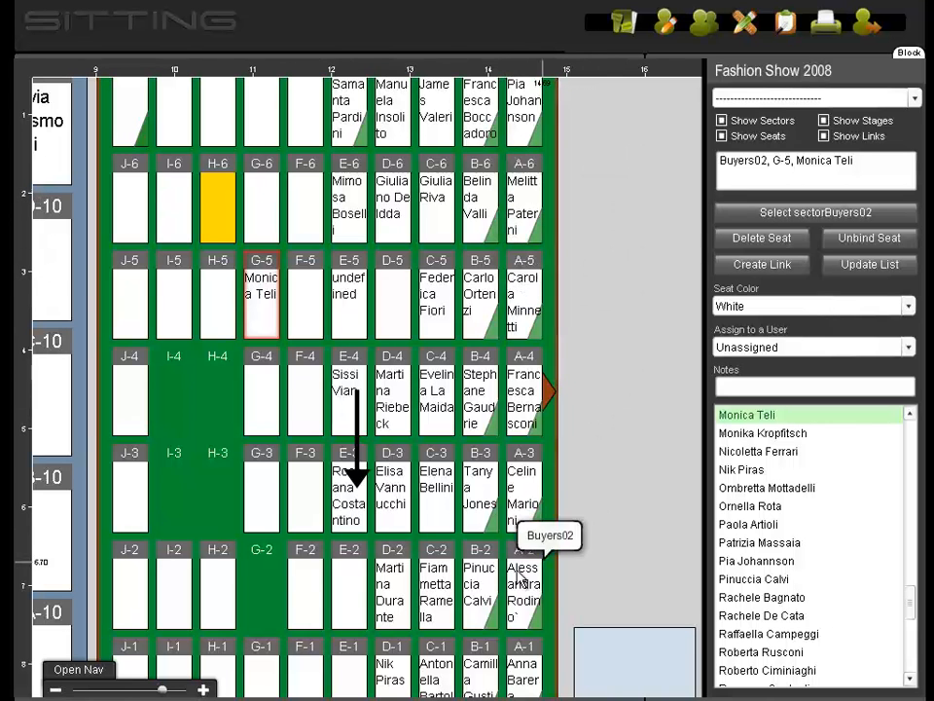
Try to widen the Buyers02 sector toward the Shooting Catwalk Test stage.
left_click(57, 690)
left_click(57, 690)
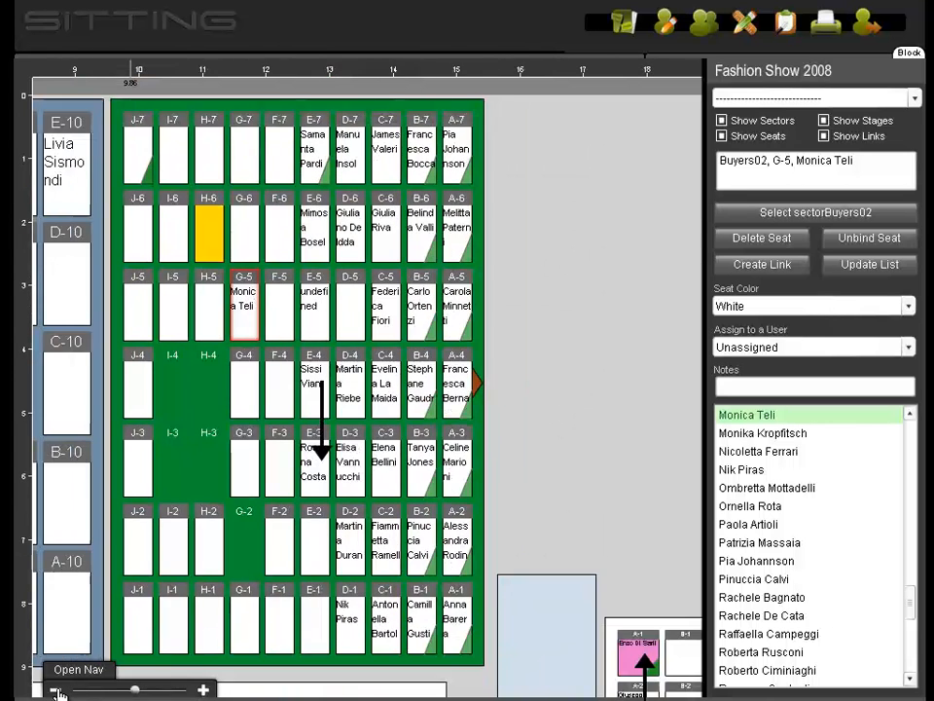
left_click(58, 690)
left_click(58, 690)
left_click(57, 690)
left_click(58, 690)
left_click(57, 690)
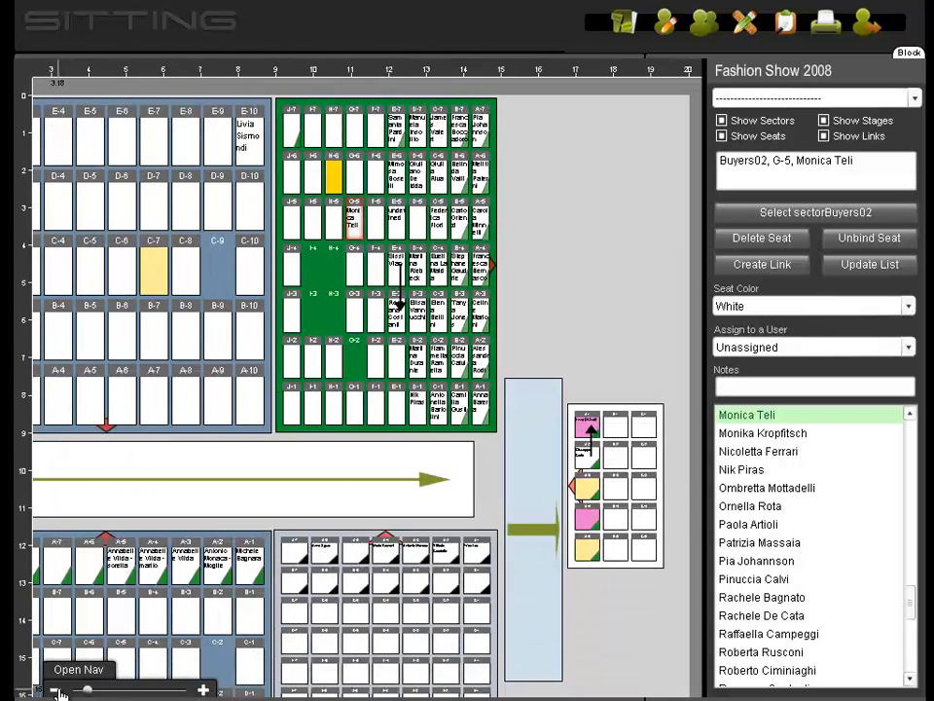
left_click(58, 690)
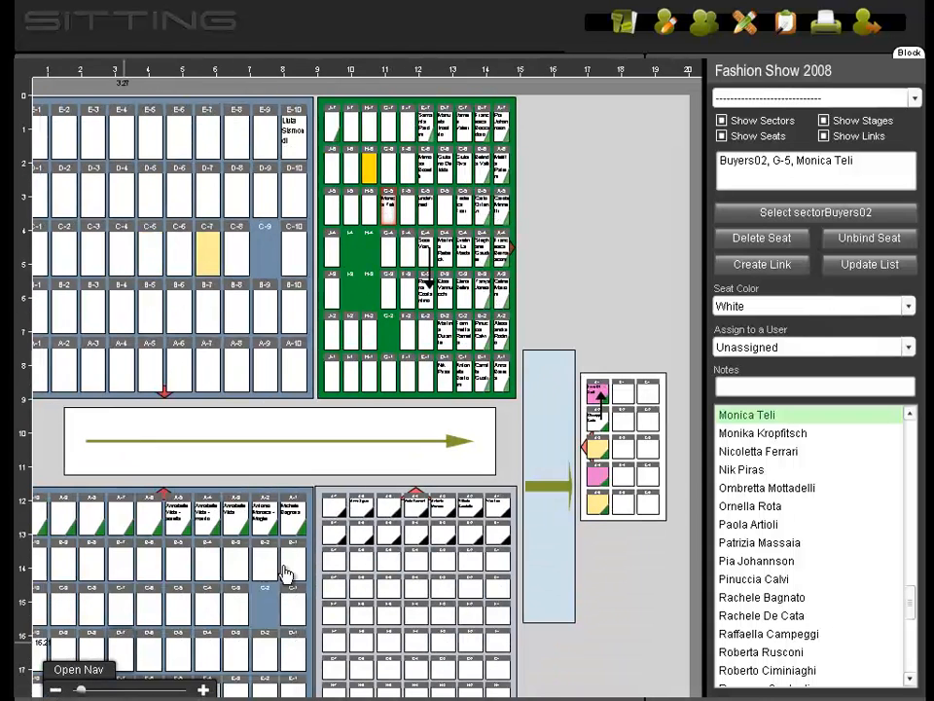
left_click(513, 347)
left_click_drag(533, 412, 565, 390)
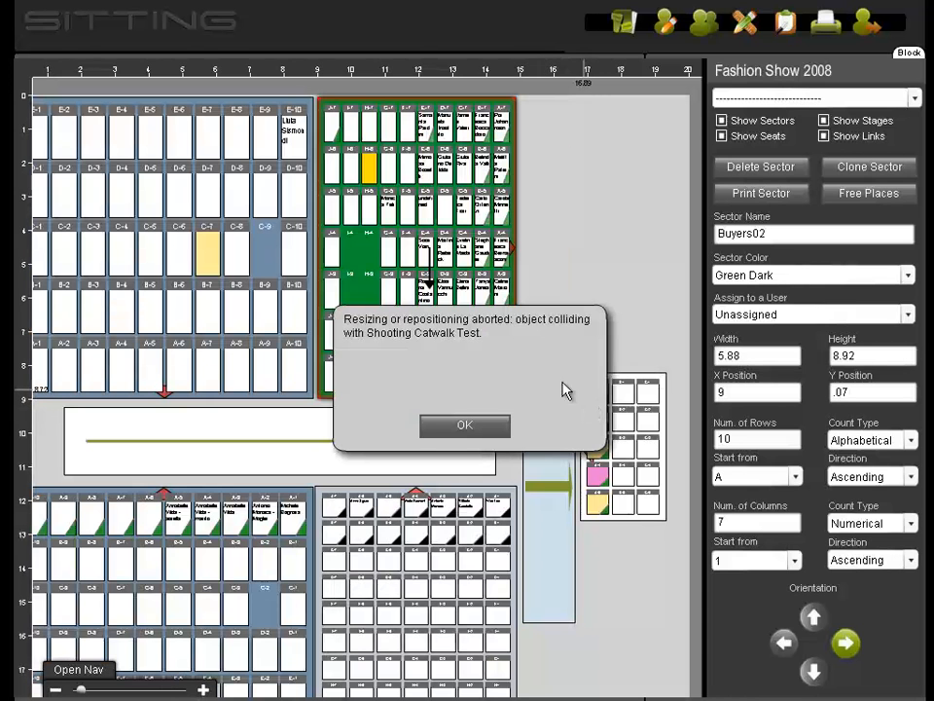
left_click(466, 428)
Move the Shooting Catwalk Test stage to about X 15.11, Y 9.24 and the Press Agents sector to about X 16.91, Y 10.16.
left_click(545, 467)
left_click_drag(589, 610, 591, 667)
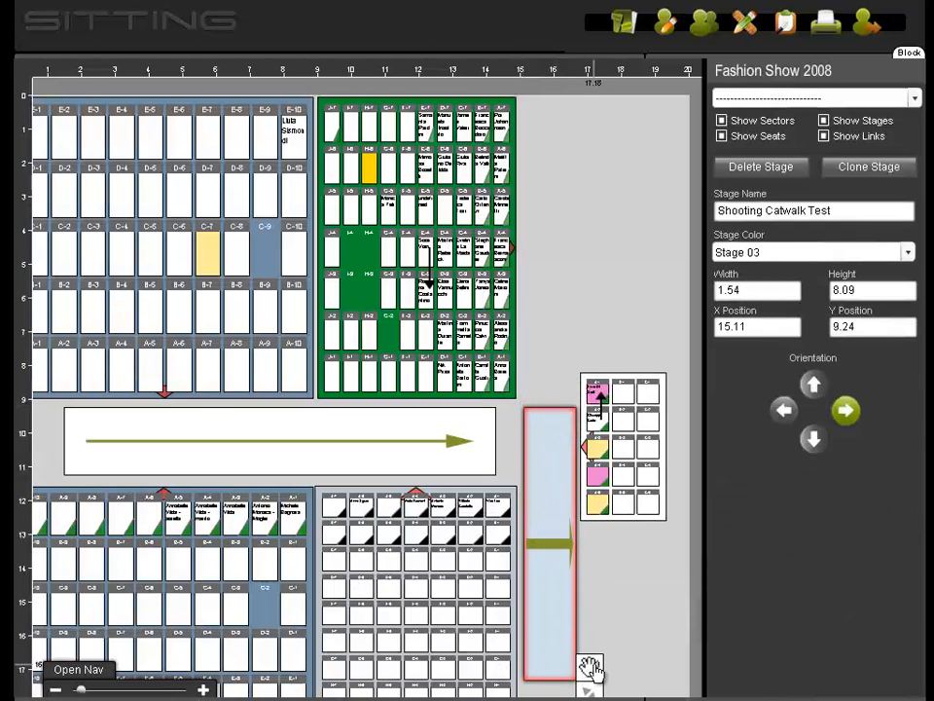
left_click(635, 385)
left_click_drag(679, 506, 691, 575)
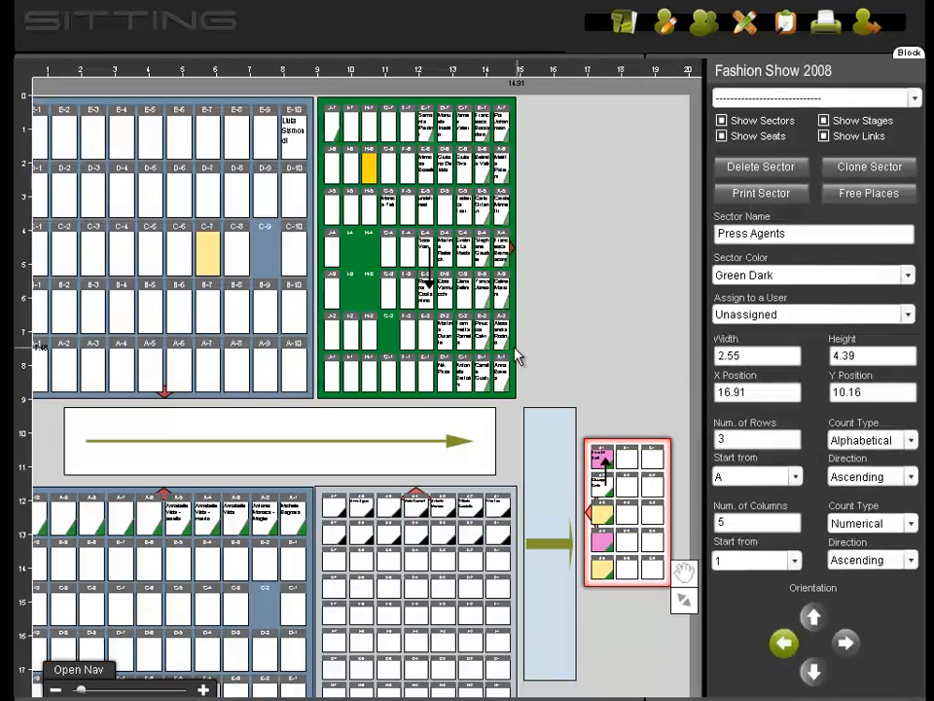
Resize the Buyers02 sector to about 9.8 wide by 8.21 high.
left_click(513, 356)
left_click_drag(534, 413, 671, 394)
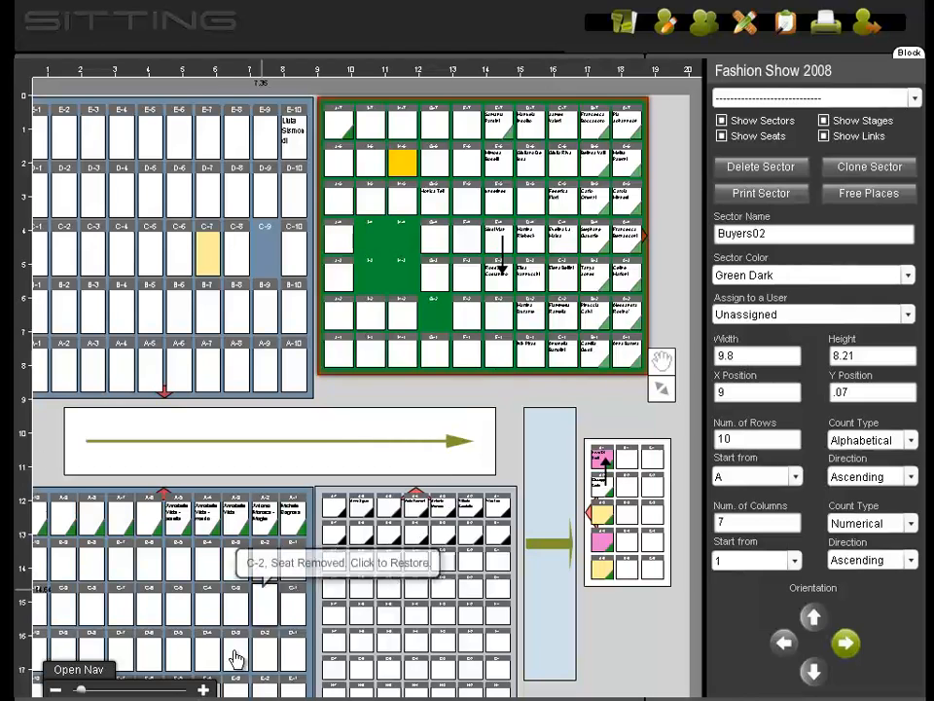
Create a link from the guest in seat A-5 of the Buyers02 sector to the guest in seat C-2.
left_click(207, 690)
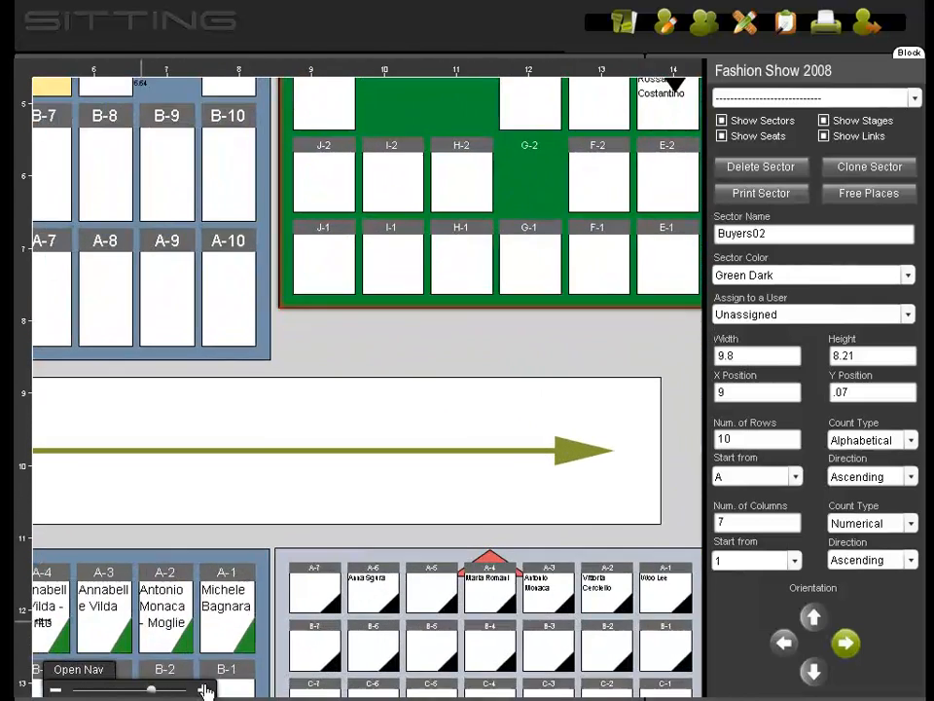
left_click(207, 690)
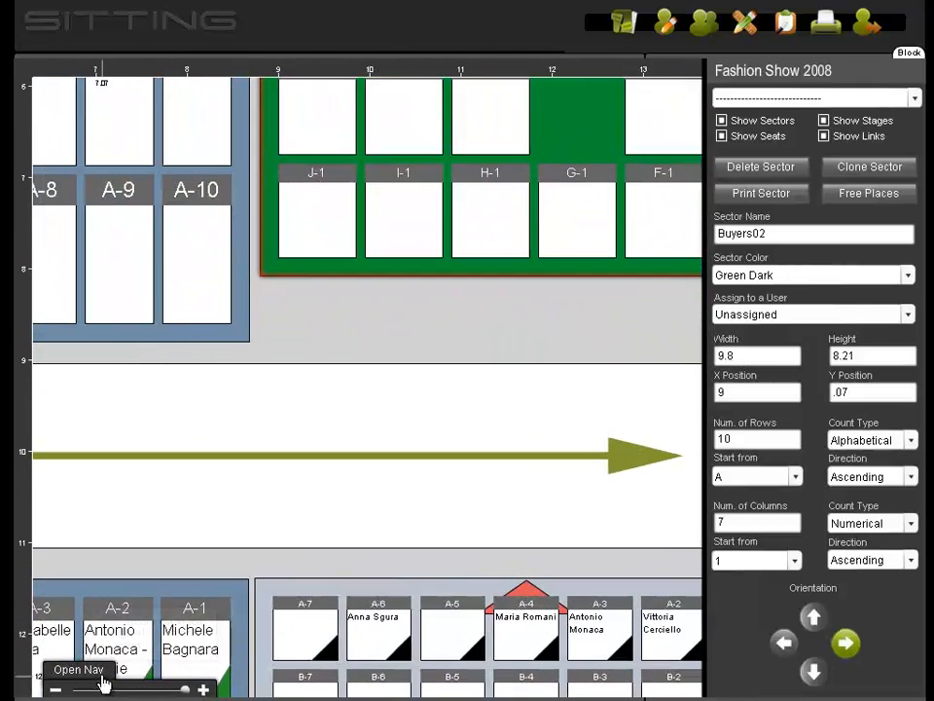
left_click(101, 671)
left_click_drag(148, 607, 173, 581)
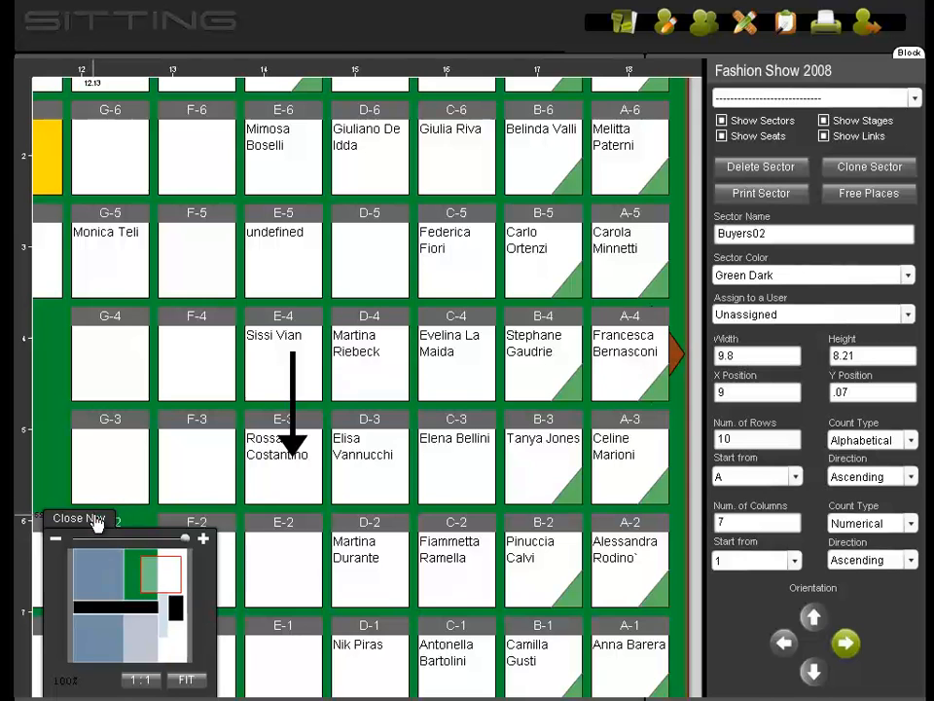
left_click(98, 520)
left_click(623, 241)
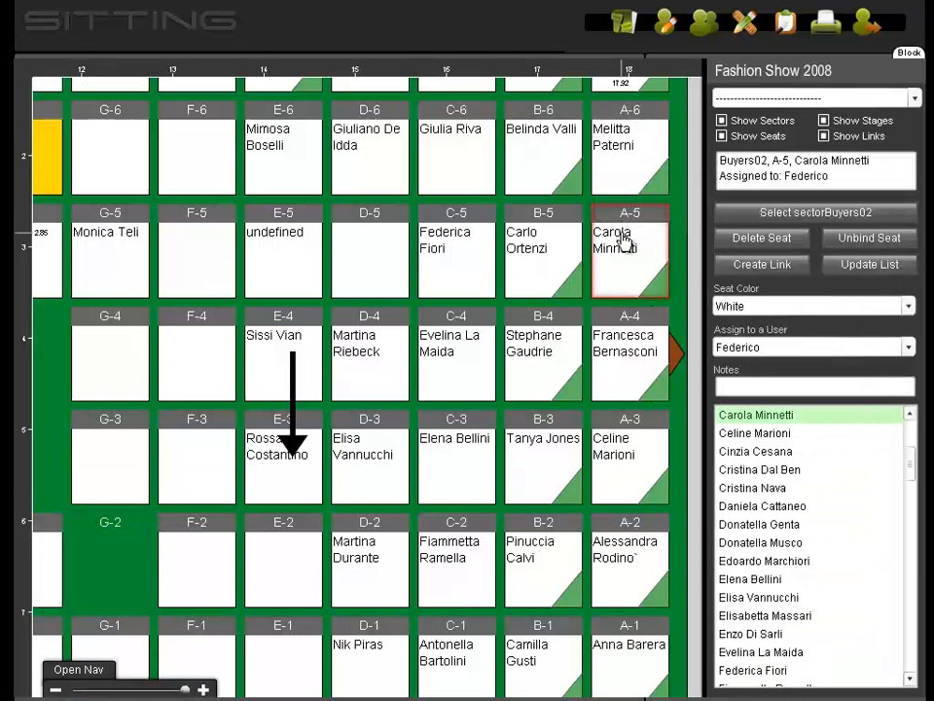
left_click(750, 266)
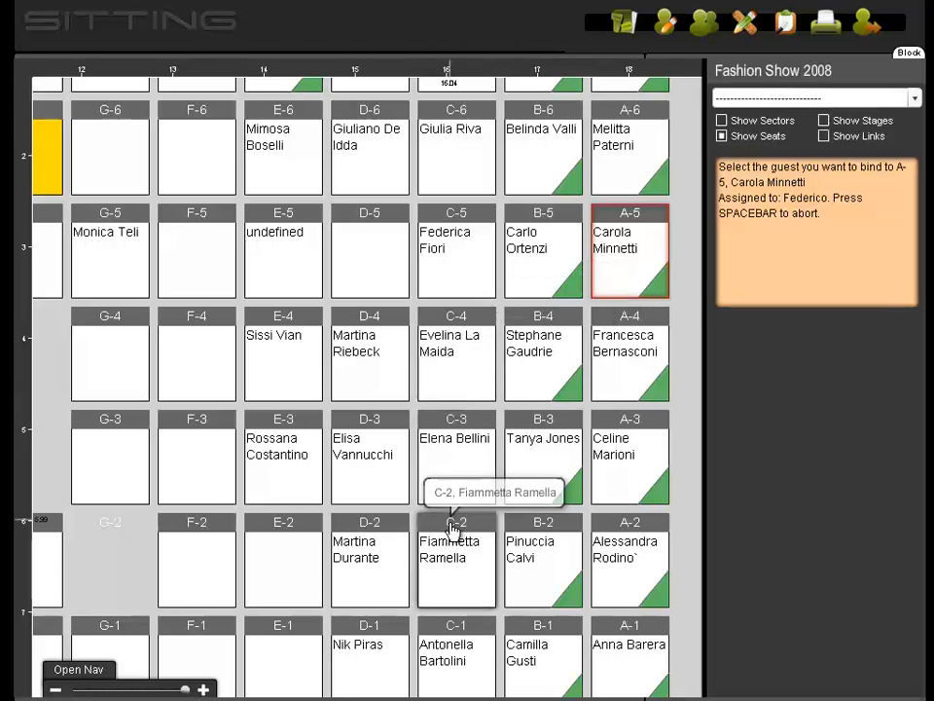
left_click(445, 567)
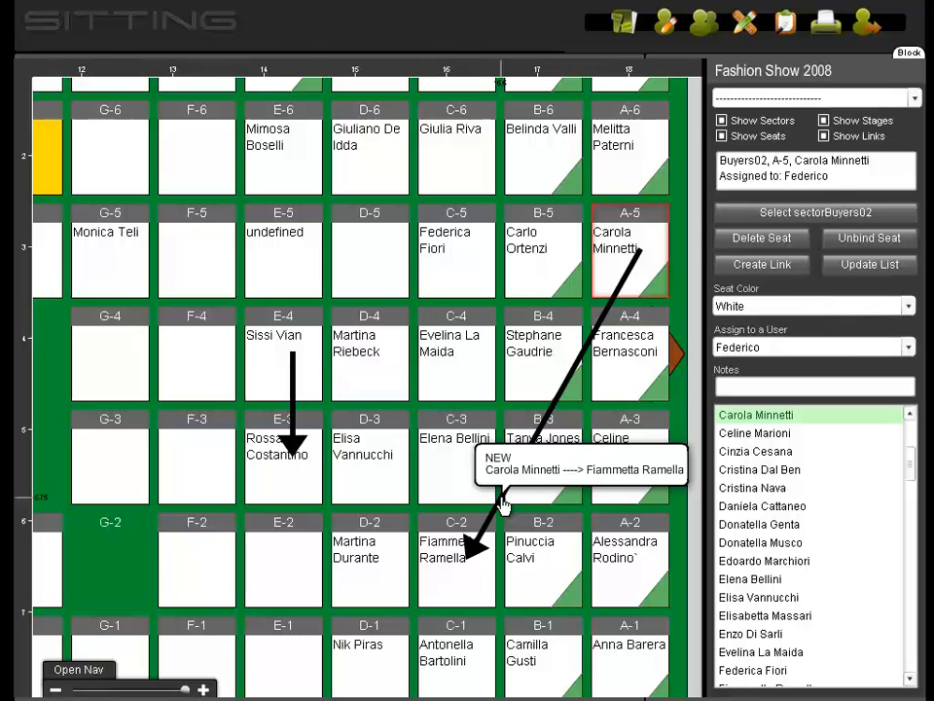
Change the color of the link between seats A-5 and C-2 to dark red.
left_click(504, 503)
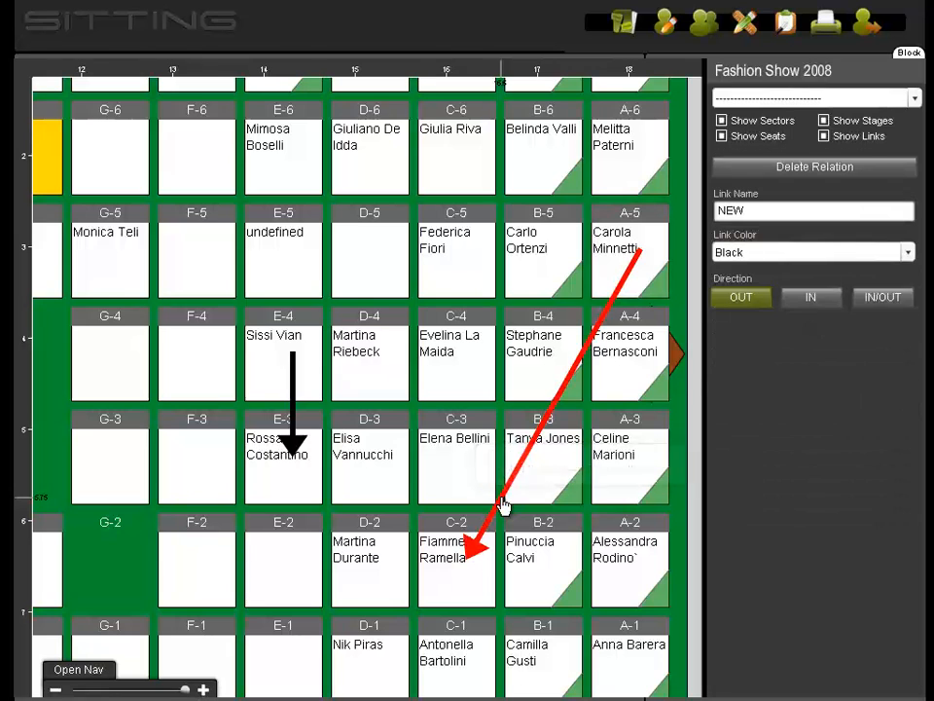
left_click(911, 255)
left_click(853, 312)
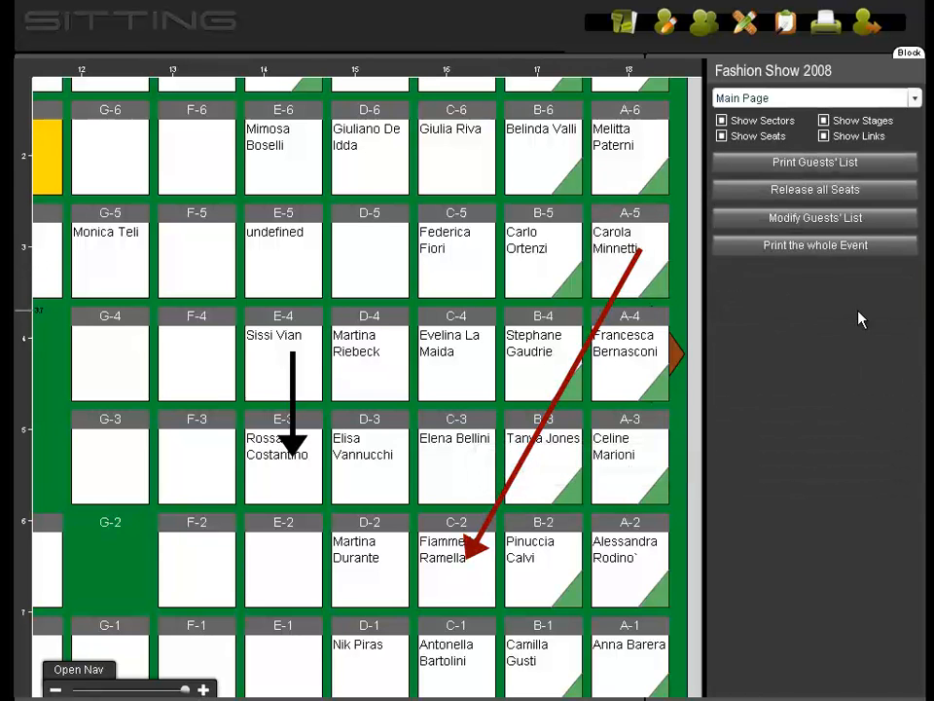
Link the guest in seat A-5 of the Buyers02 sector to the guests in seats C-4 and C-3.
mouse_move(622, 251)
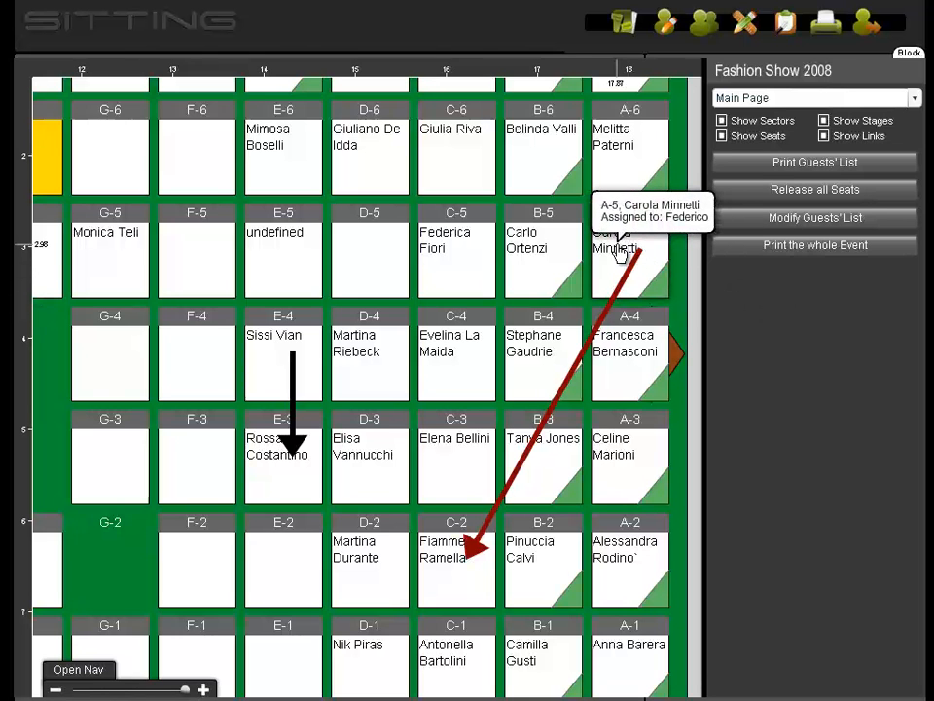
left_click(619, 254)
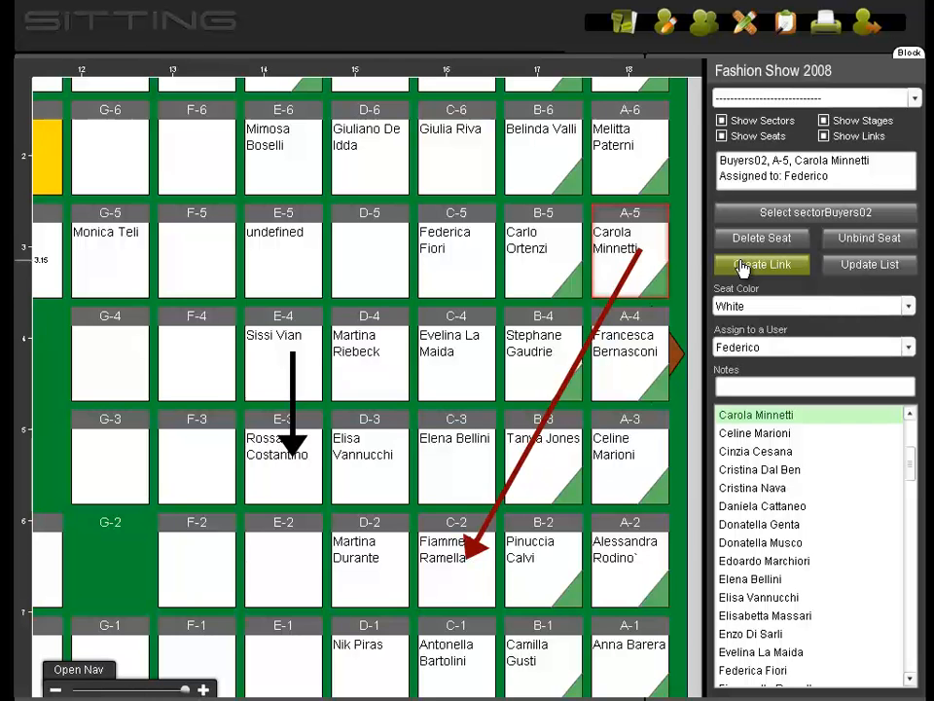
left_click(743, 266)
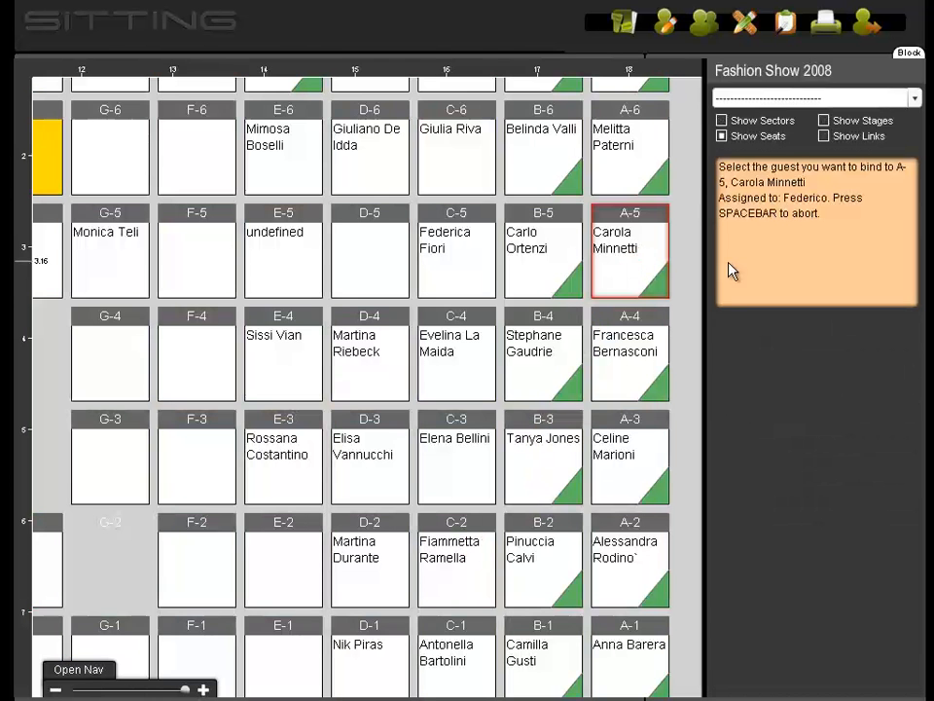
left_click(474, 382)
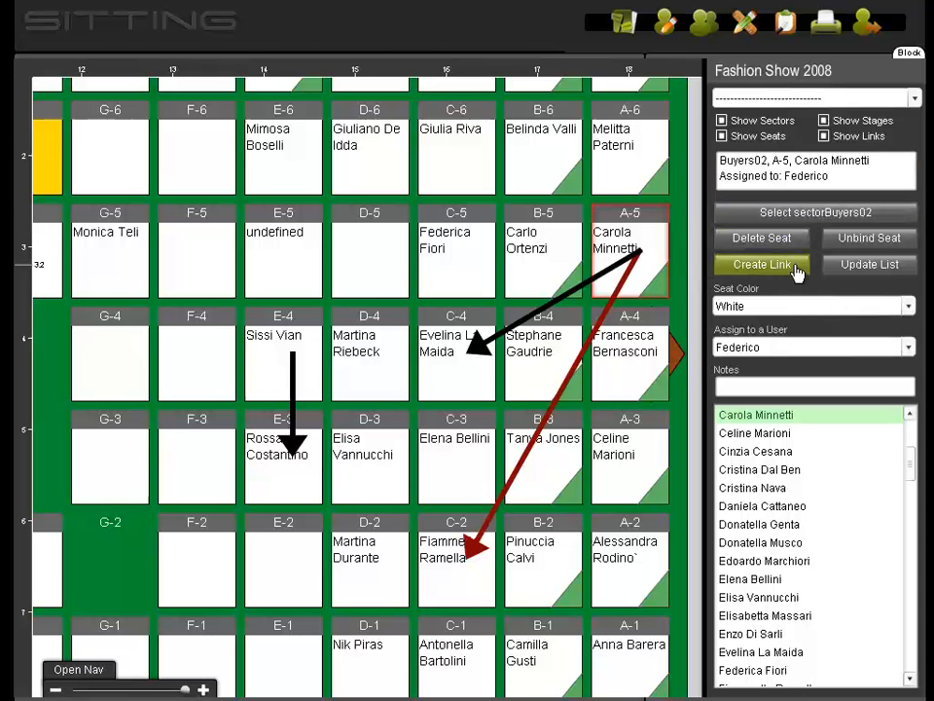
left_click(797, 274)
left_click(470, 450)
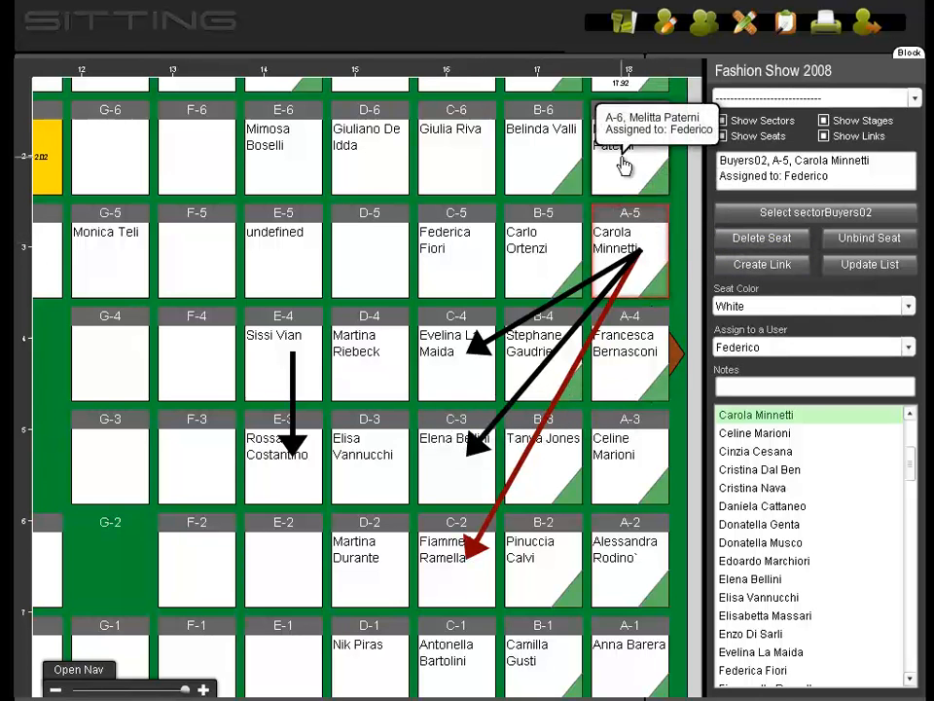
Move the linked guest in seat A-5 of the Buyers02 sector to free seat E-1.
left_click(628, 161)
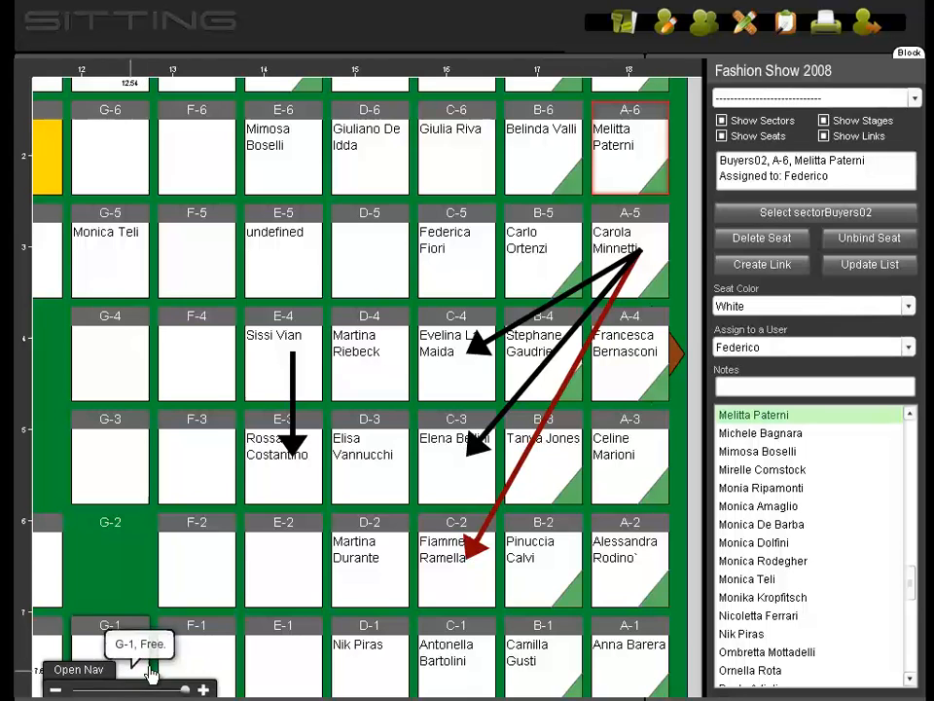
left_click_drag(398, 538, 156, 384)
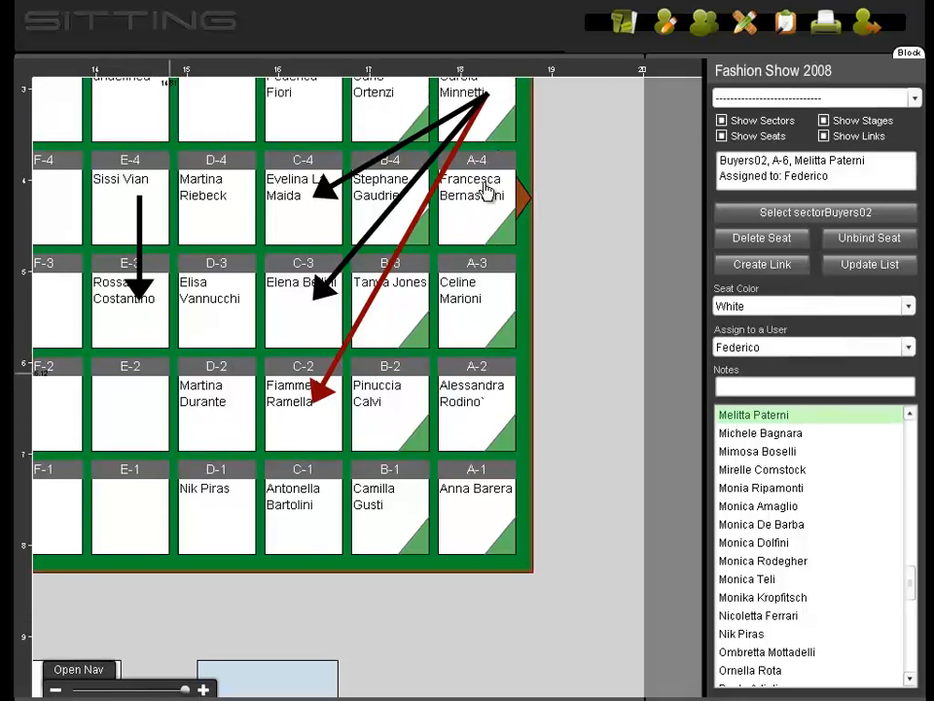
left_click(500, 115)
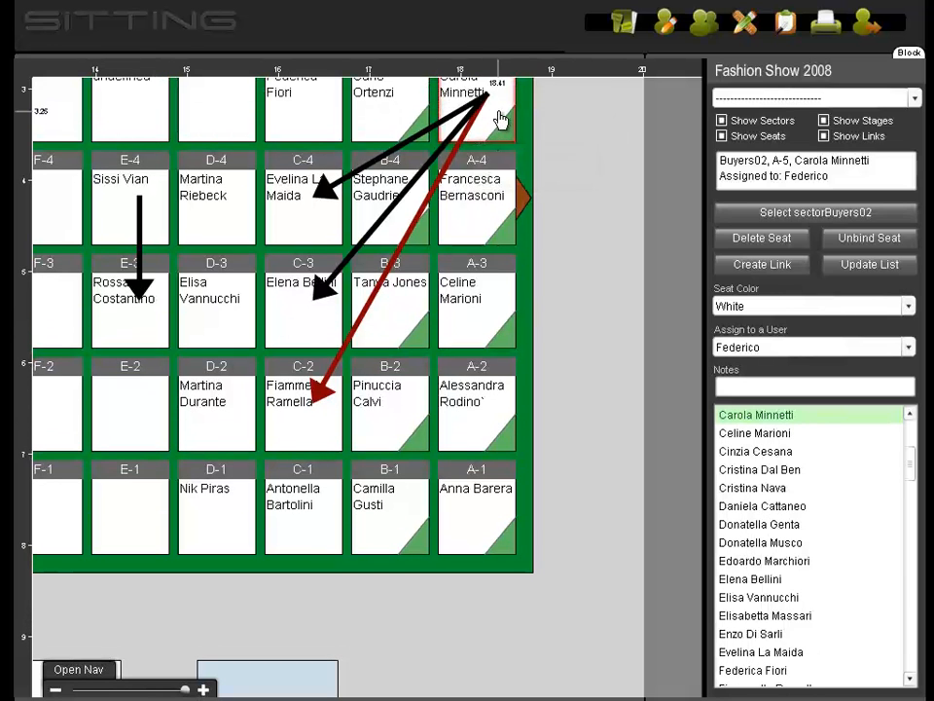
left_click(504, 182)
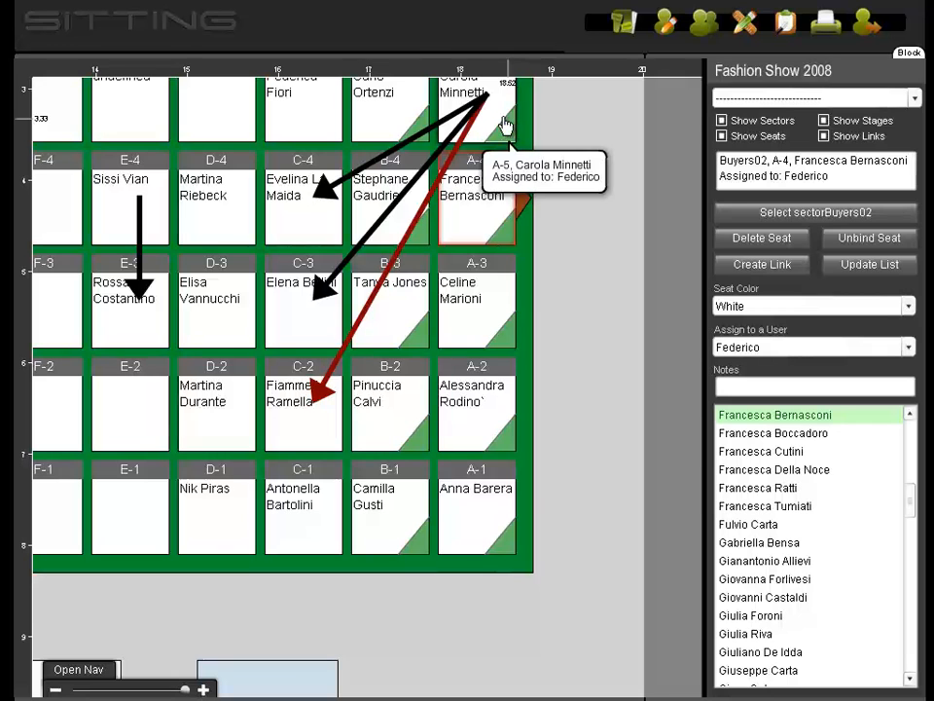
left_click(500, 119)
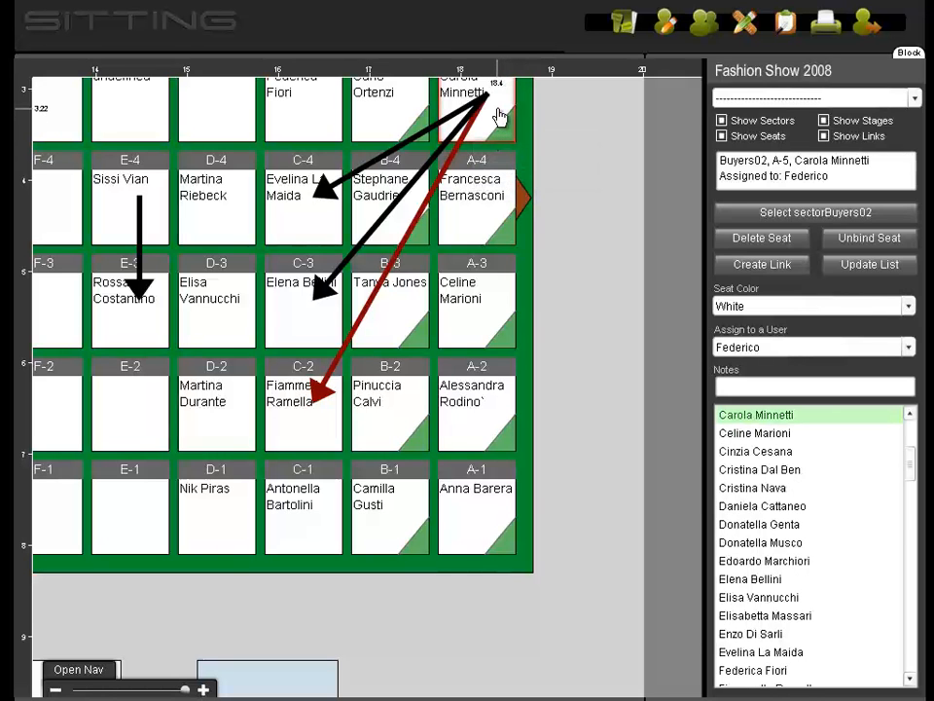
double_click(499, 117)
left_click_drag(485, 141, 396, 225)
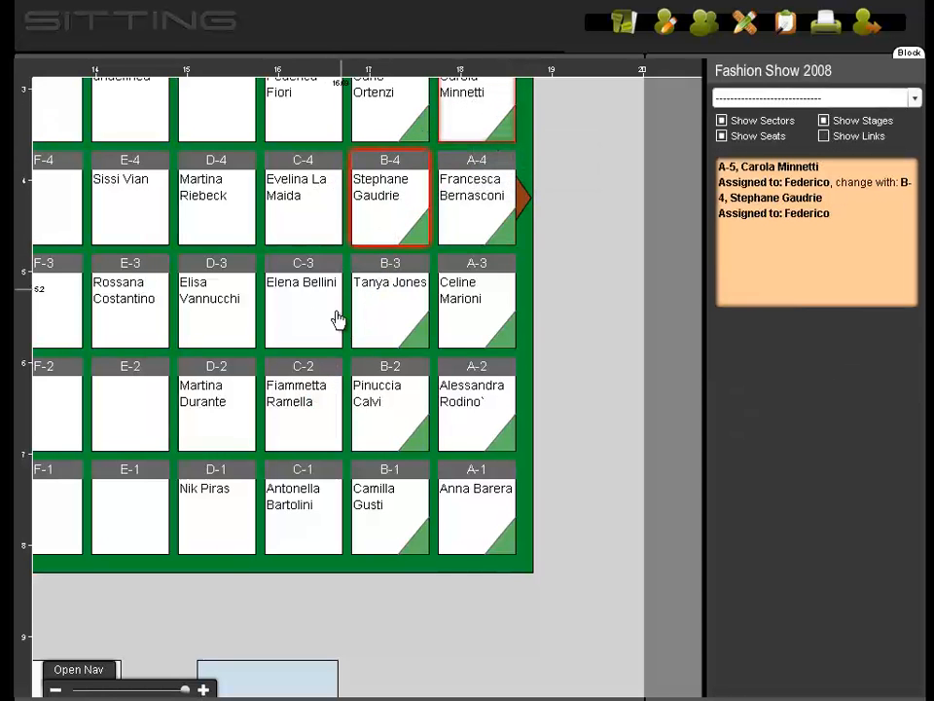
left_click_drag(337, 319, 246, 461)
left_click_drag(129, 506, 115, 521)
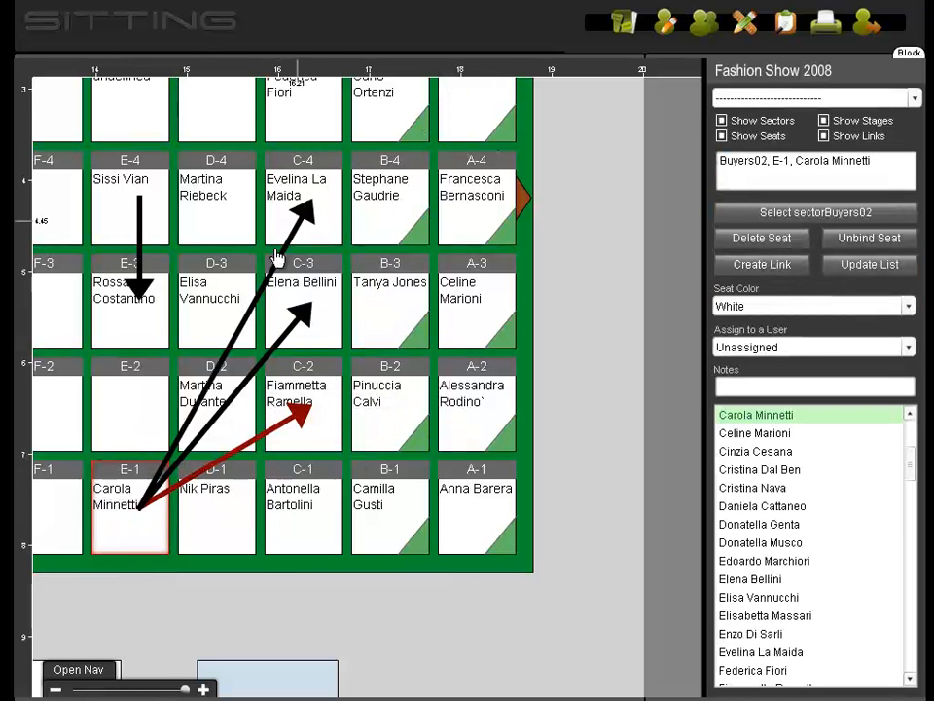
Add a new stage below the Press Agents sector at about X 16.93, Y 15.12, about 1.62 wide by 4.15 high.
left_click(57, 691)
left_click(56, 691)
left_click(56, 691)
left_click(56, 691)
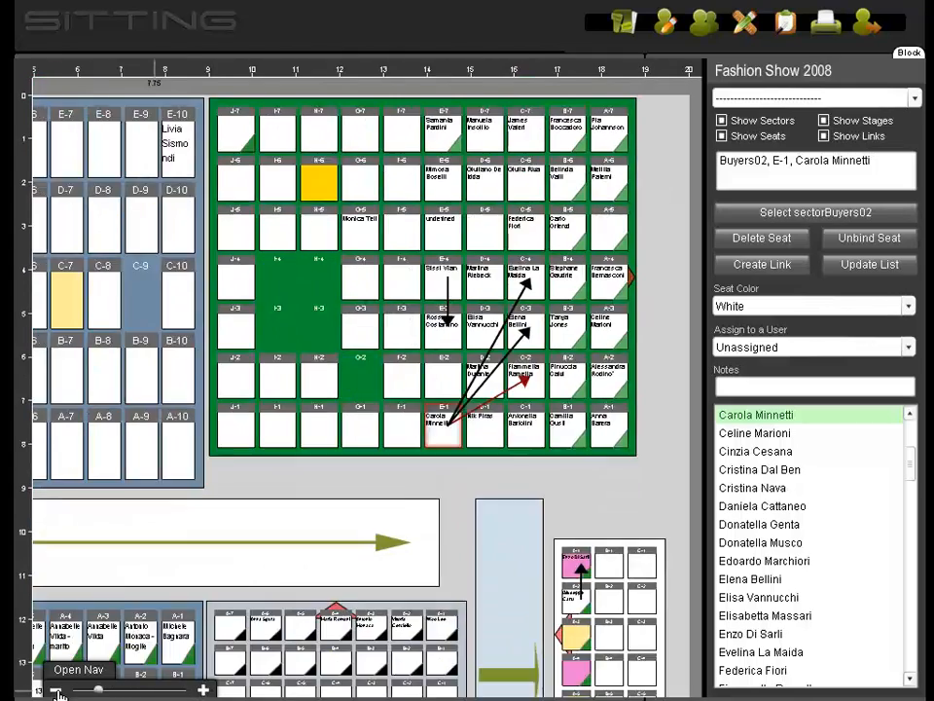
left_click(57, 691)
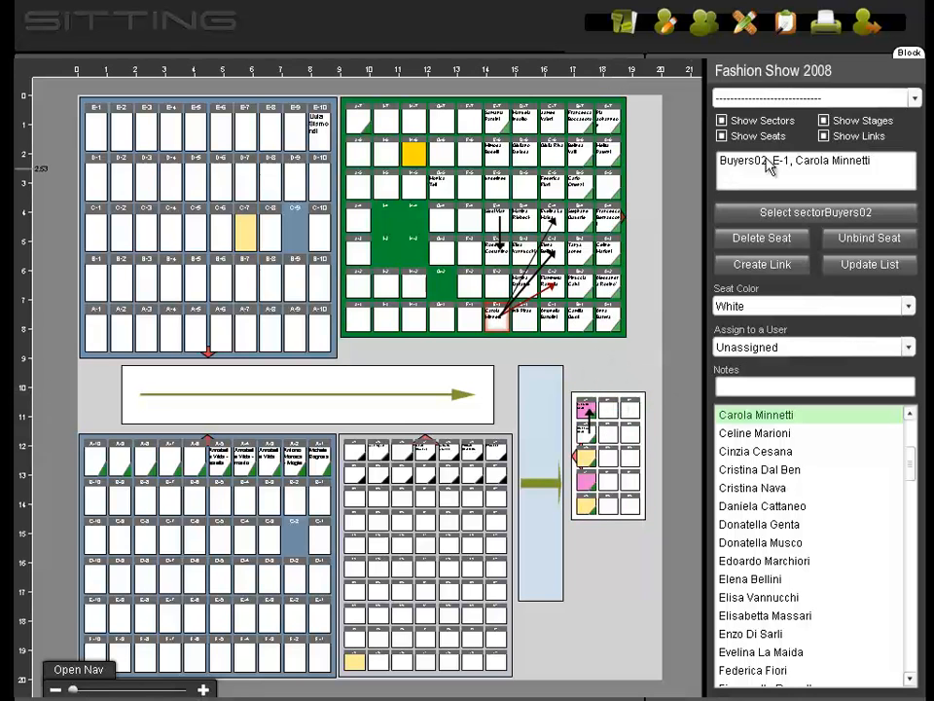
left_click(913, 98)
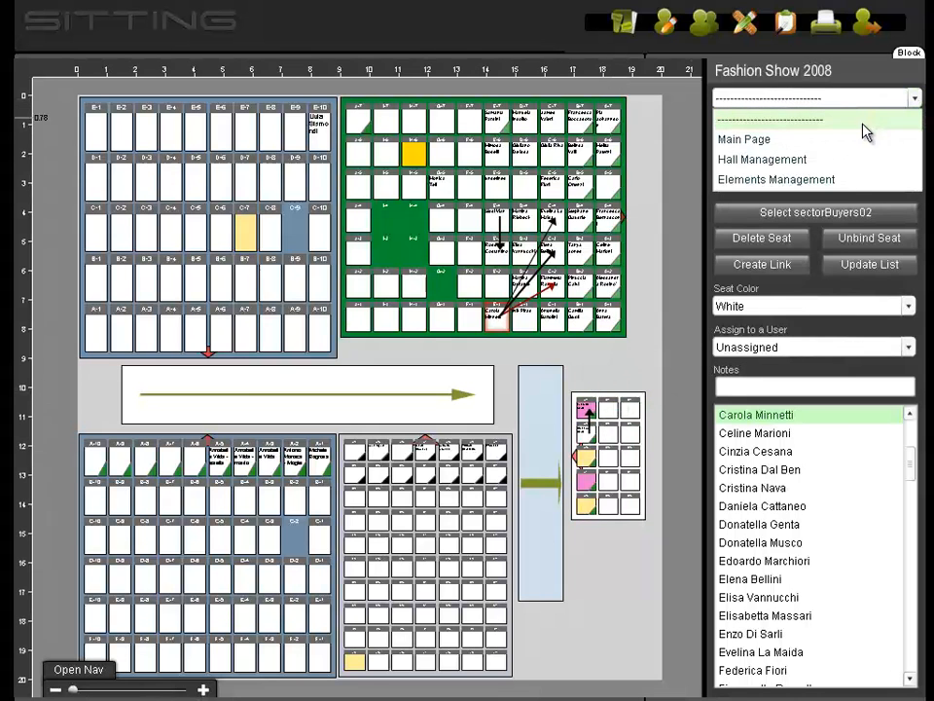
left_click(857, 180)
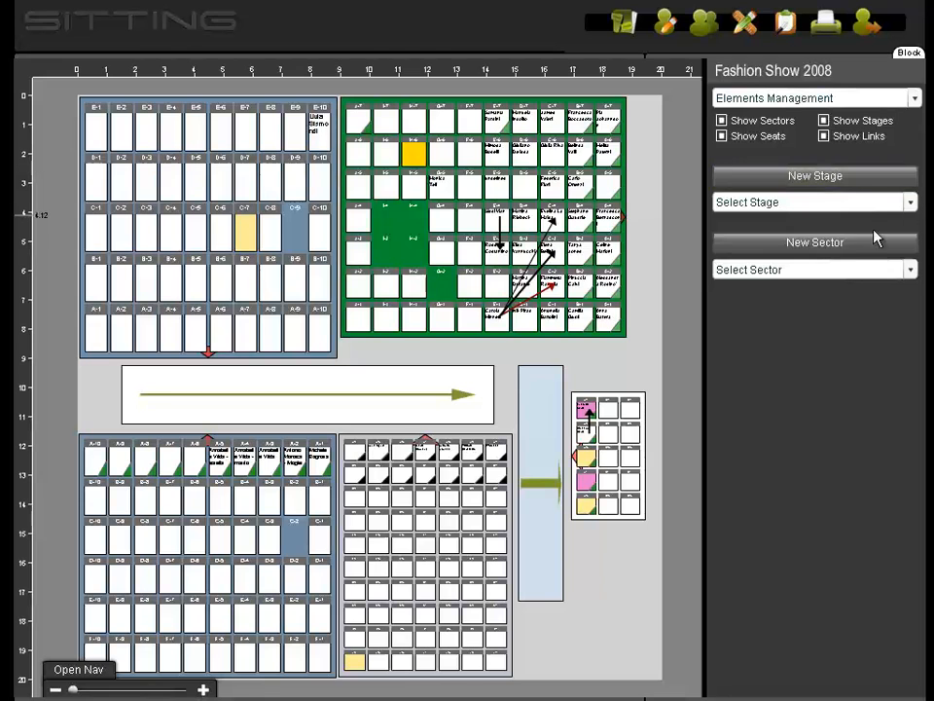
left_click(847, 180)
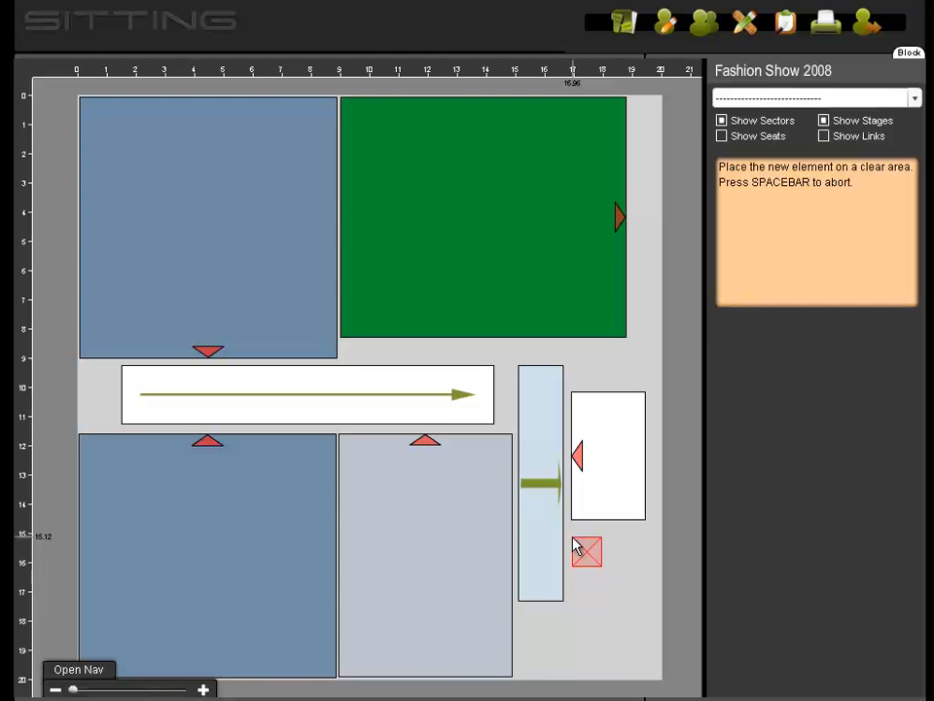
left_click(576, 548)
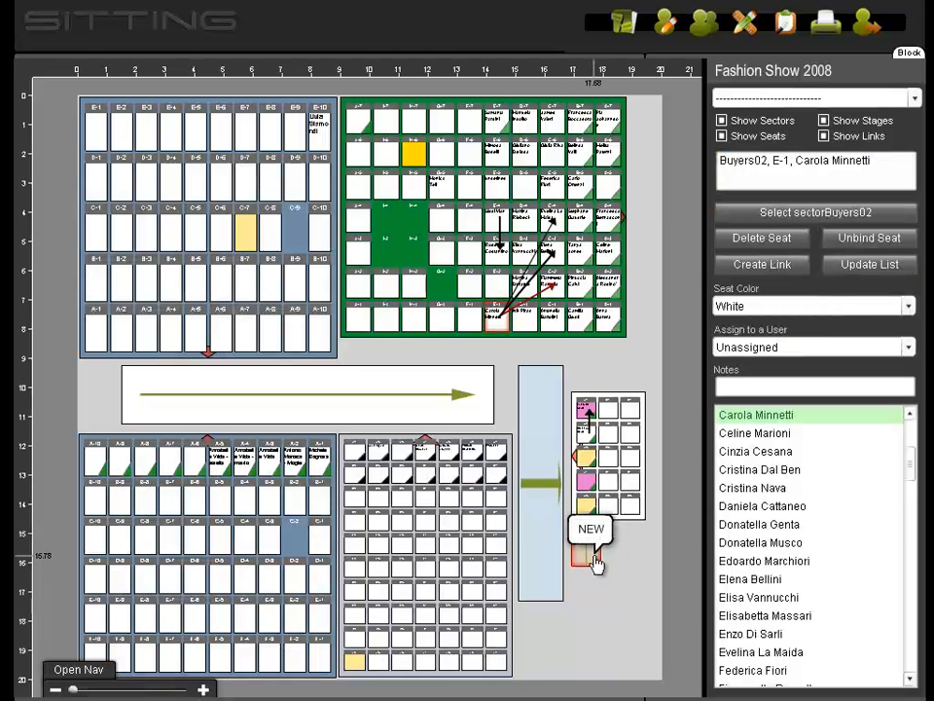
left_click(596, 554)
left_click_drag(615, 580, 632, 674)
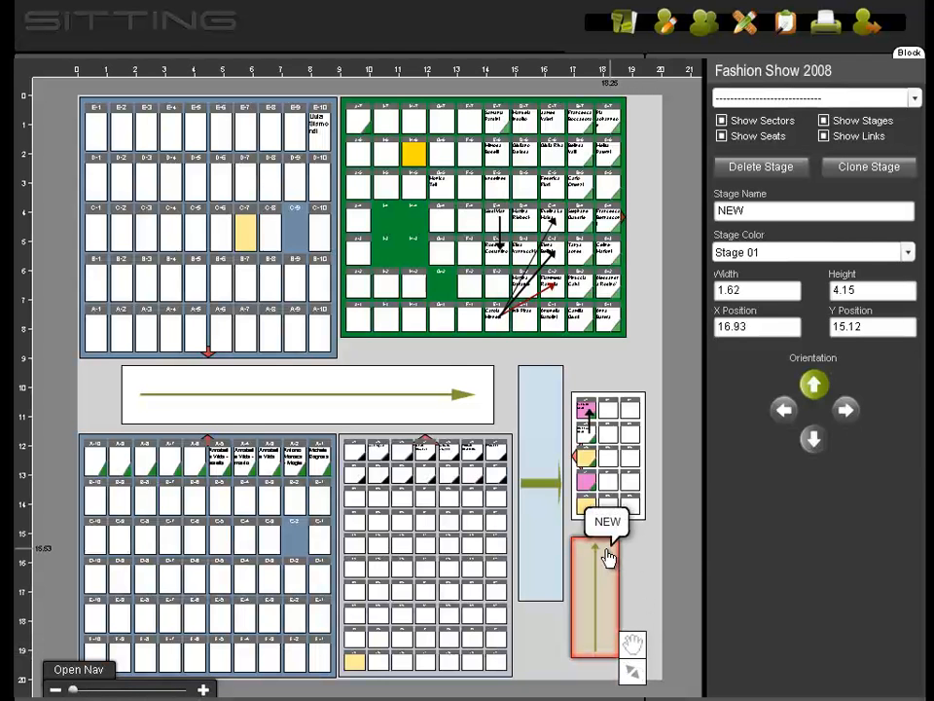
Set the orientation of the new stage and the Shooting Catwalk Test stage to downward.
left_click(815, 440)
left_click(547, 446)
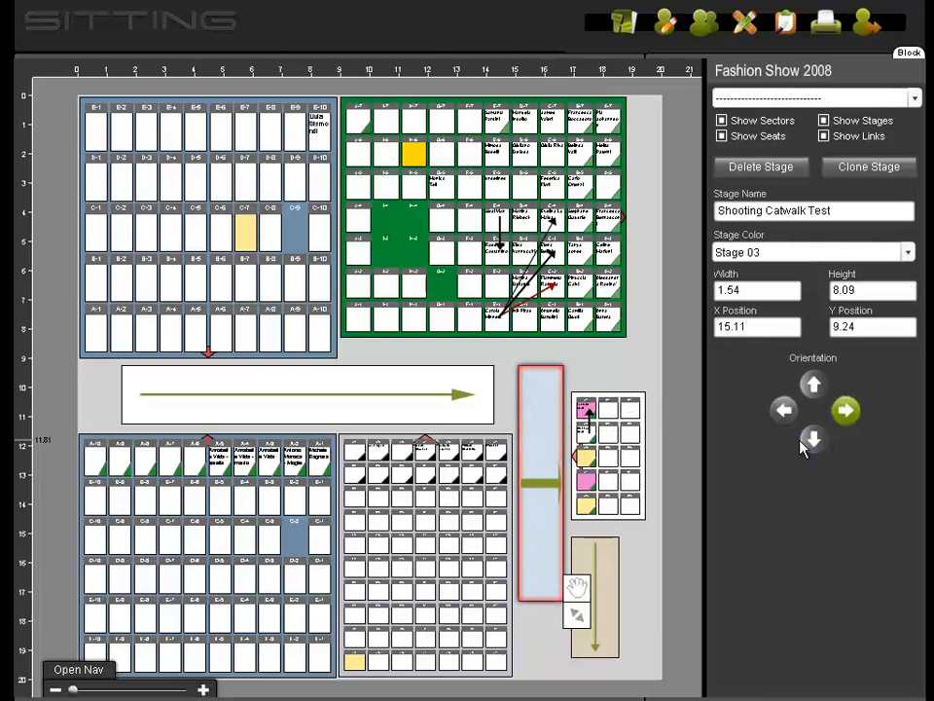
Resize the Main Catwalk stage to about 13.49 wide by 2.05 high, extending it toward the Shooting Catwalk Test stage.
left_click(480, 403)
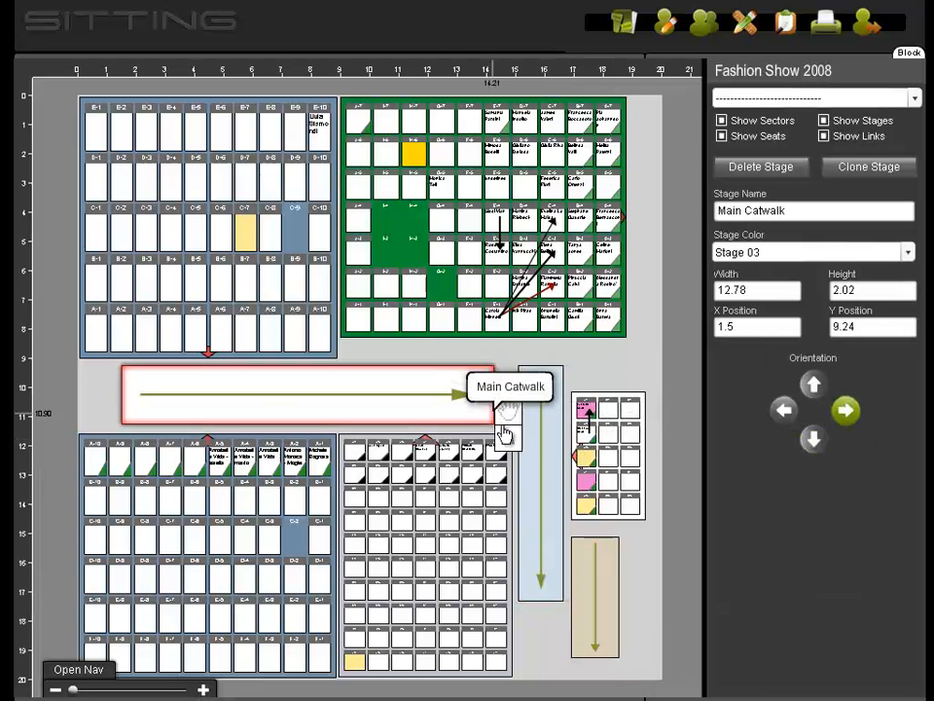
left_click(508, 440)
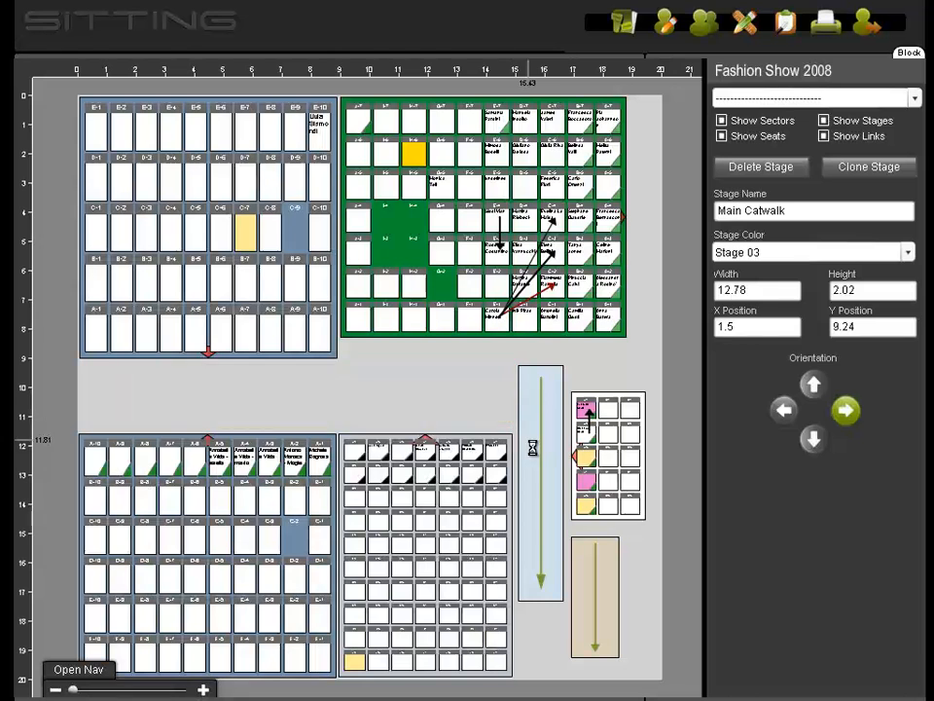
Move the new stage next to the Shooting Catwalk Test stage, to about X 16.71, Y 15.08.
left_click(592, 595)
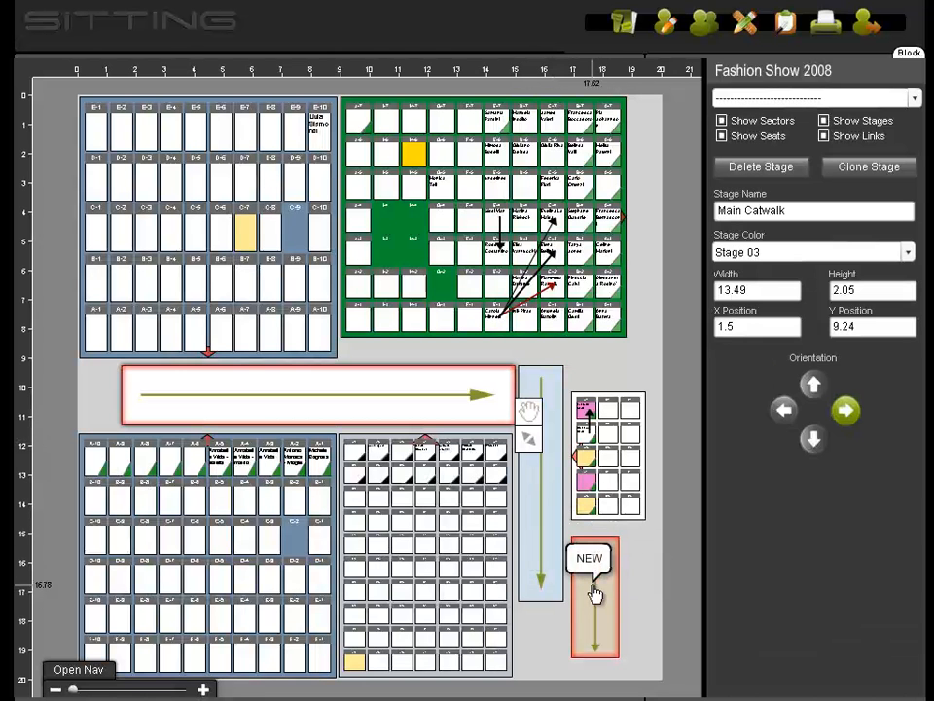
left_click(596, 581)
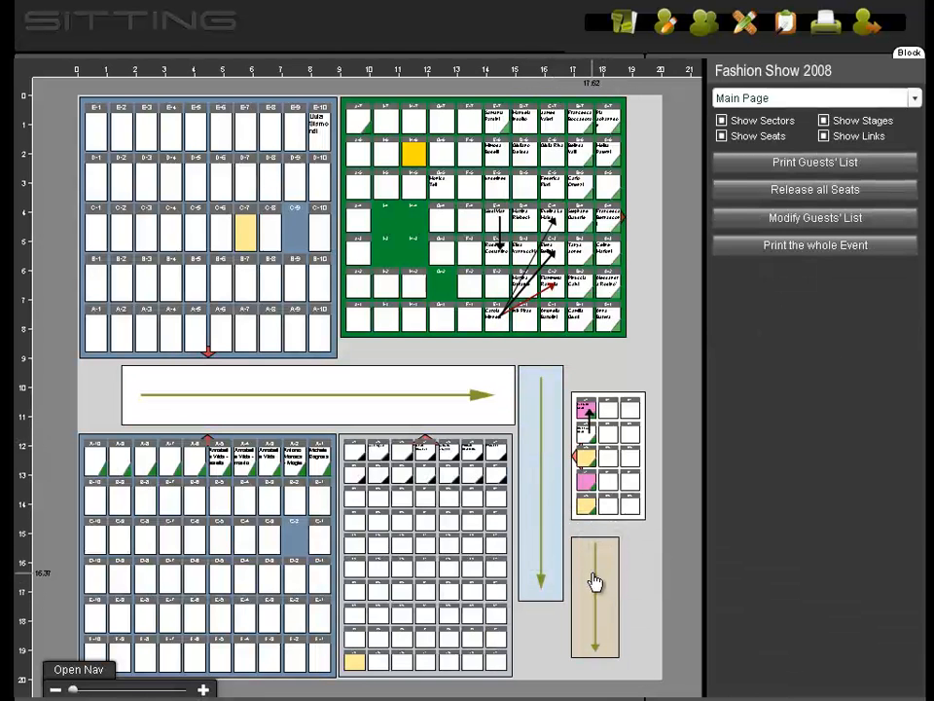
left_click(614, 604)
left_click_drag(636, 647, 628, 647)
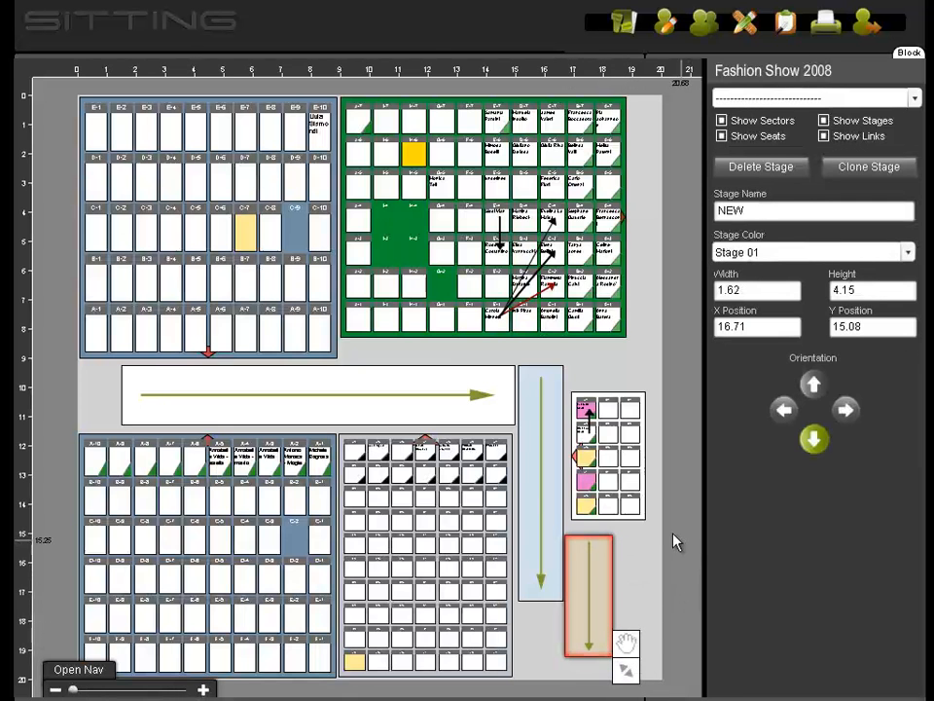
Set the stage color of the Shooting Catwalk Test stage to Stage 05.
left_click(546, 463)
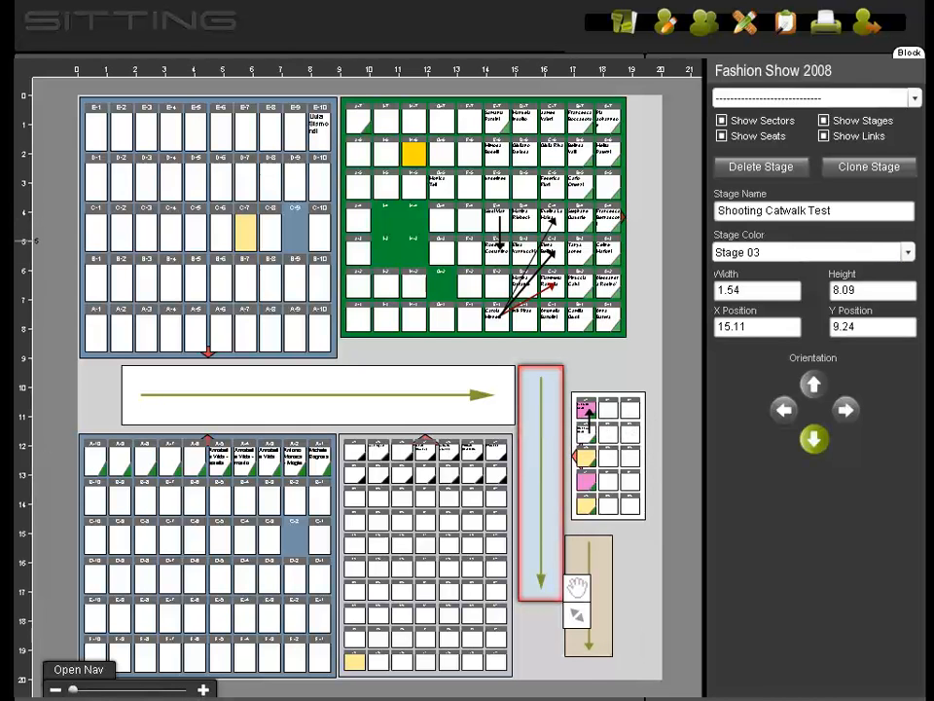
left_click(906, 252)
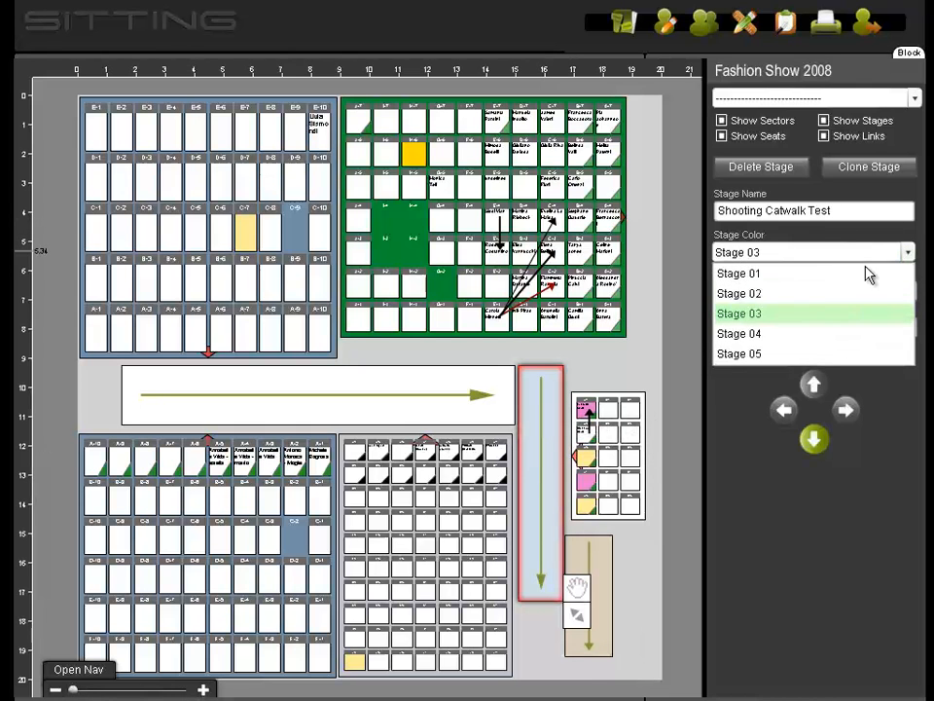
left_click(835, 356)
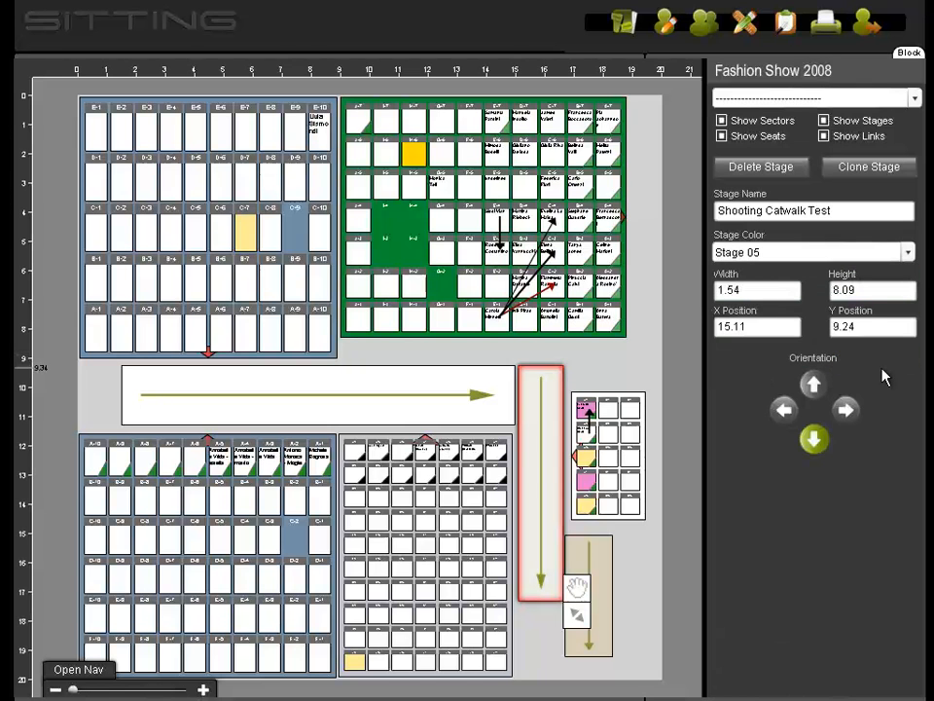
Examine the Main Catwalk stage and the surrounding sectors' seats up close, using the plan's navigator overview.
left_click(411, 419)
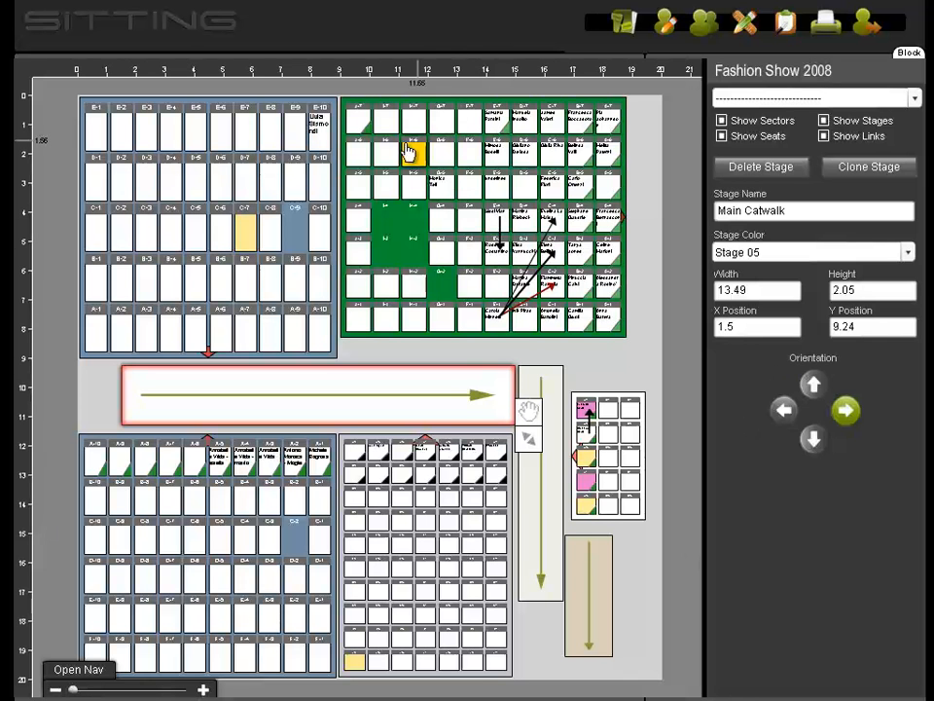
left_click(205, 691)
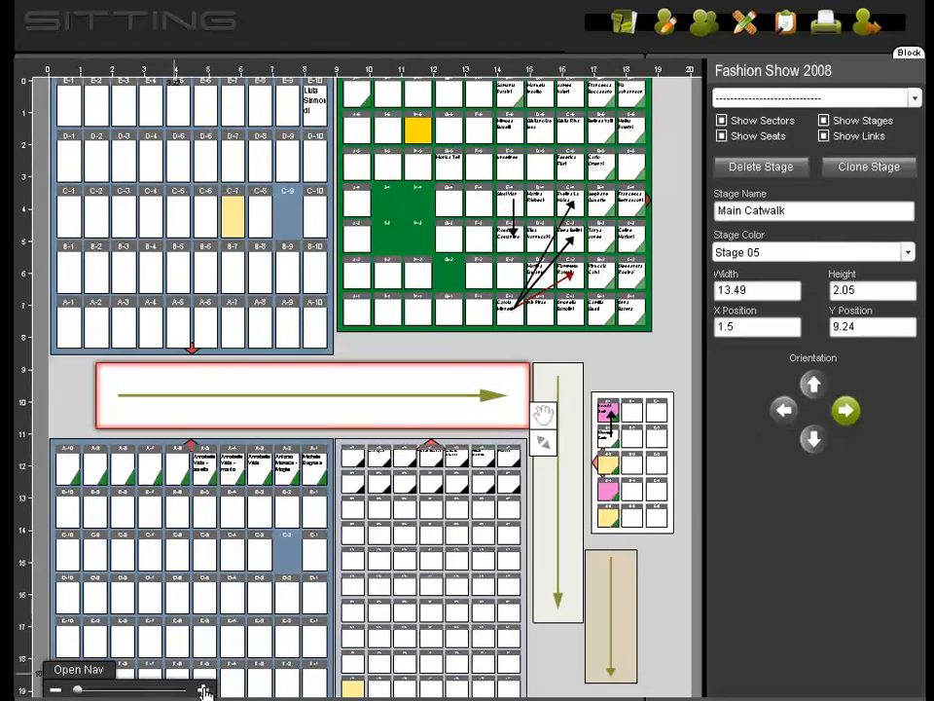
left_click(204, 691)
left_click(204, 691)
left_click(205, 691)
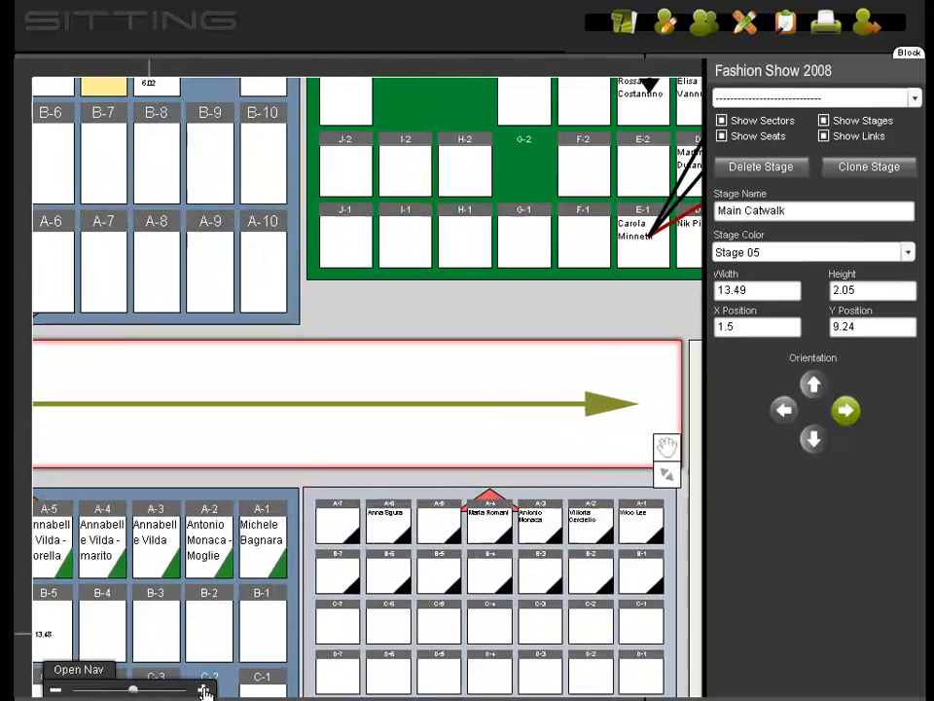
left_click(205, 691)
left_click(204, 691)
left_click(78, 670)
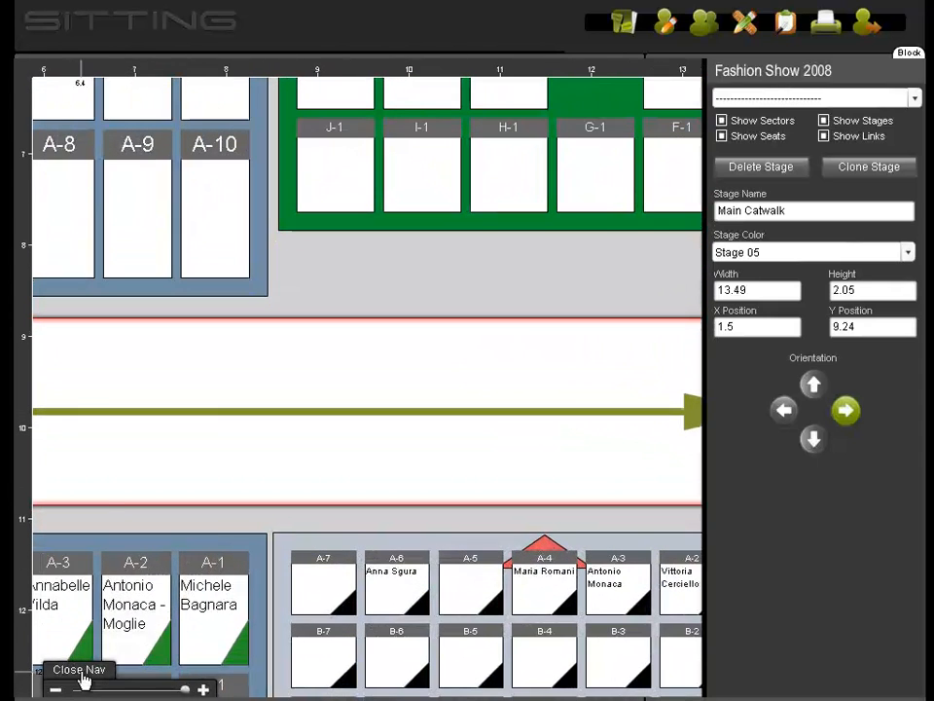
left_click_drag(135, 609, 164, 559)
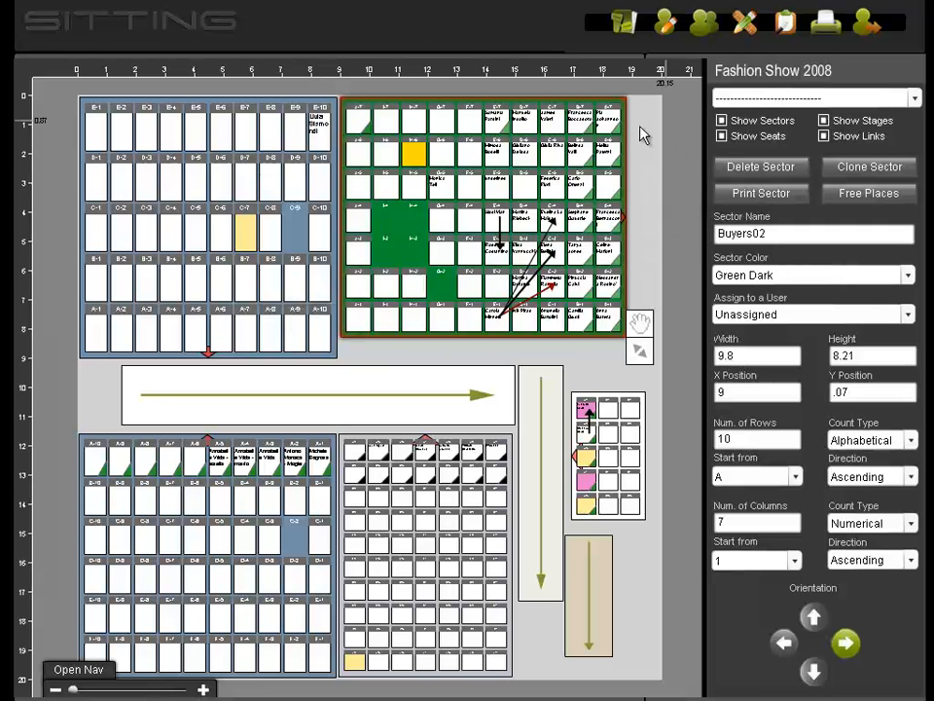
View the print layout and print settings of the Buyers02 sector, and dismiss them without printing.
left_click(339, 334)
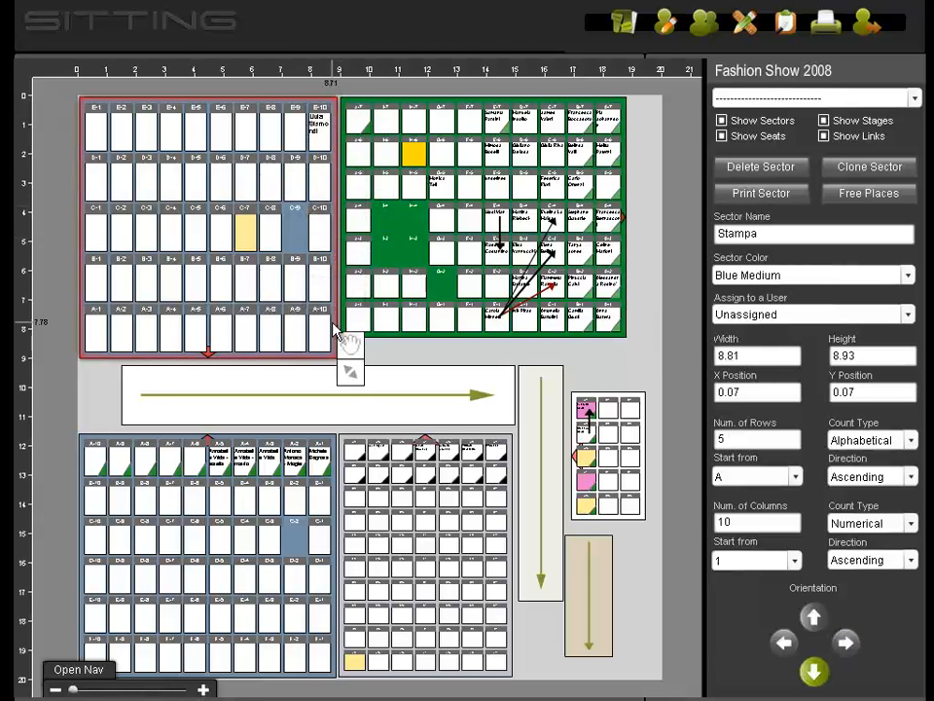
left_click(484, 337)
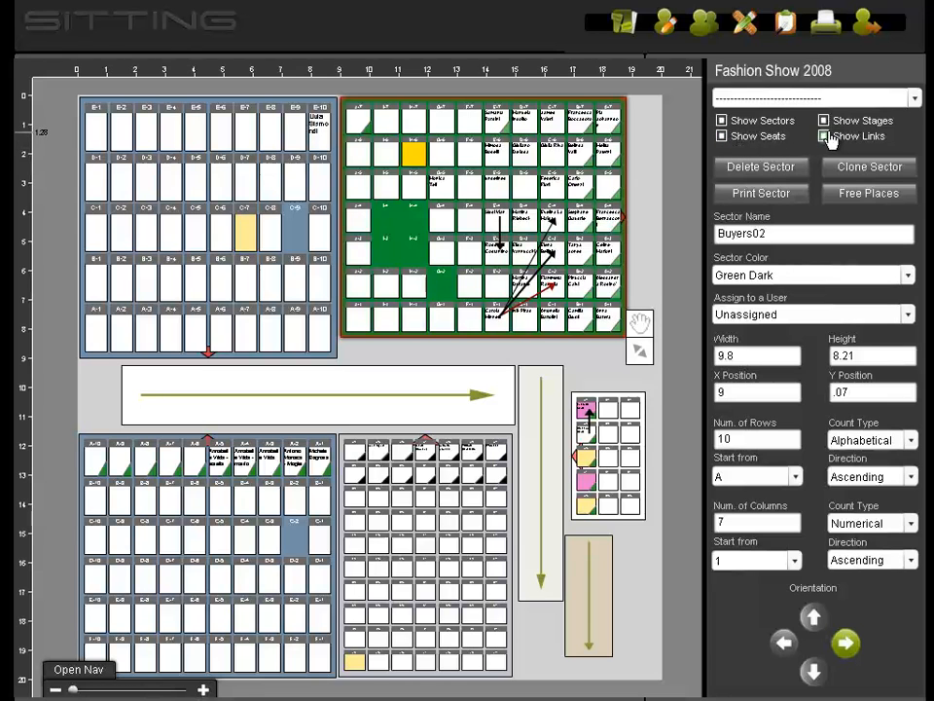
left_click(760, 195)
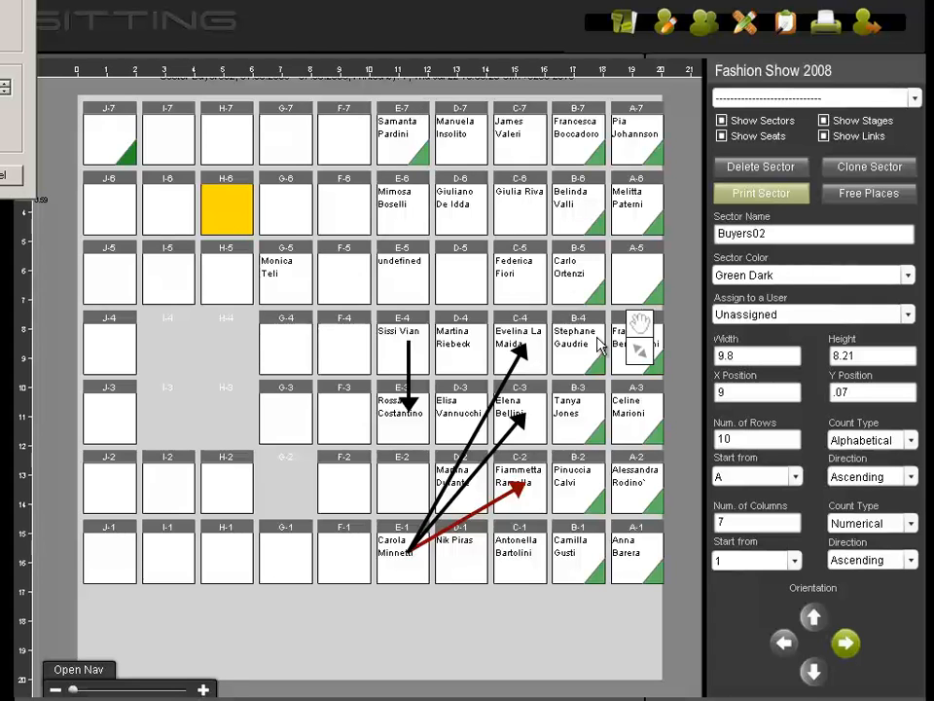
left_click_drag(387, 361, 386, 361)
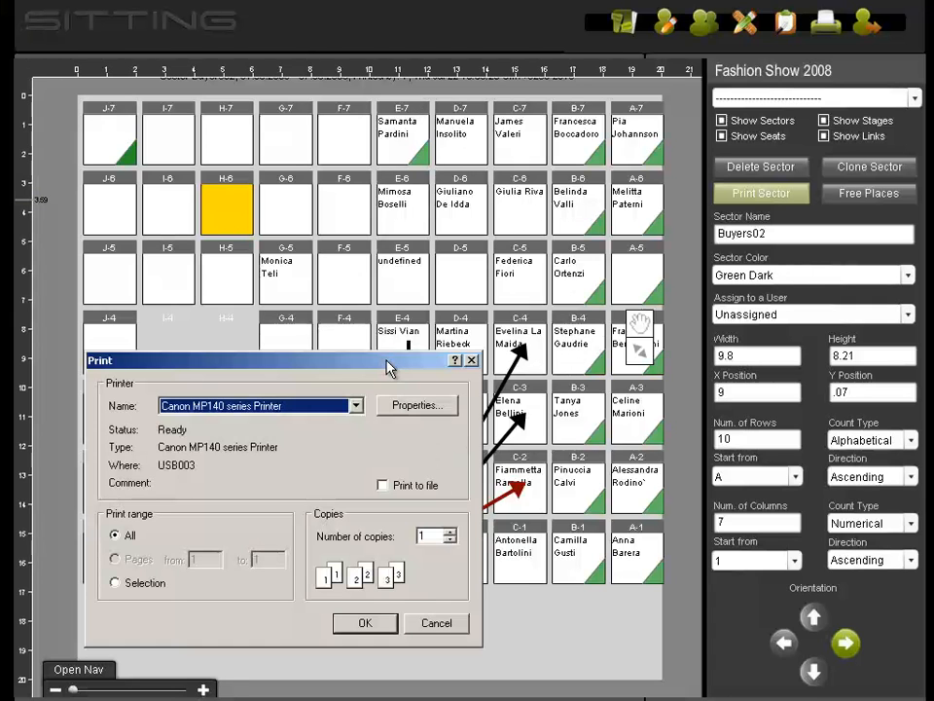
left_click(443, 623)
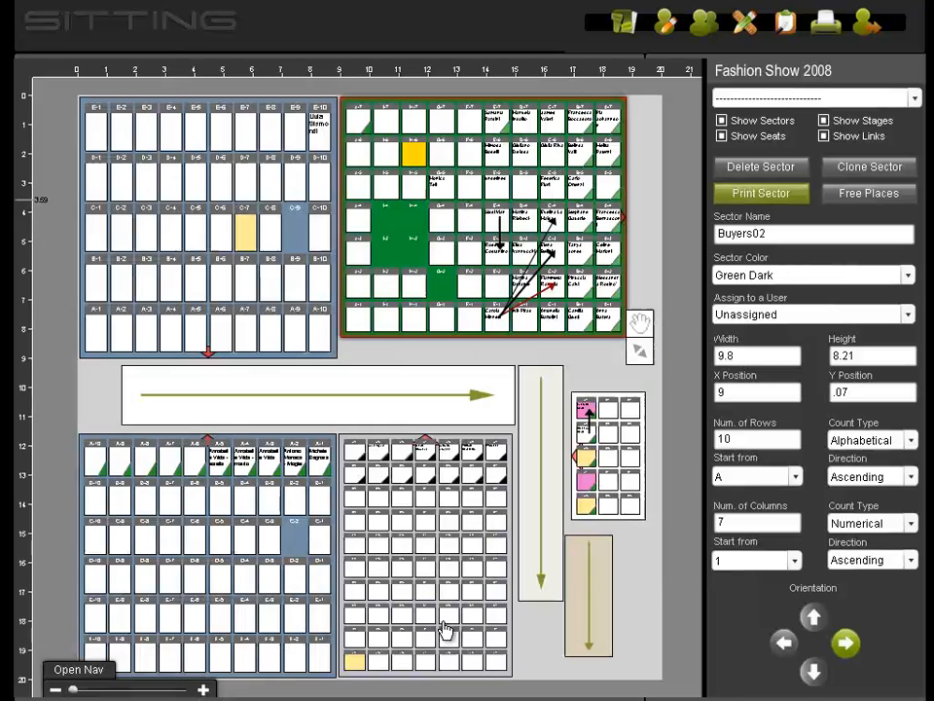
View the Settore Vip sector's properties, and preview the Buyers02 sector's printout once more without printing.
left_click(487, 443)
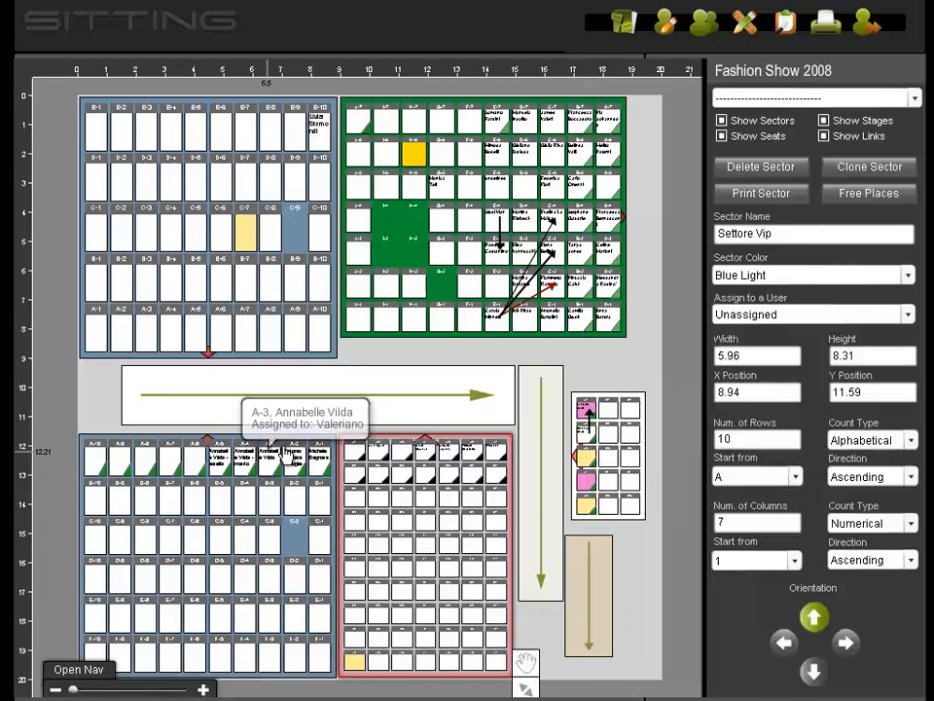
left_click(464, 340)
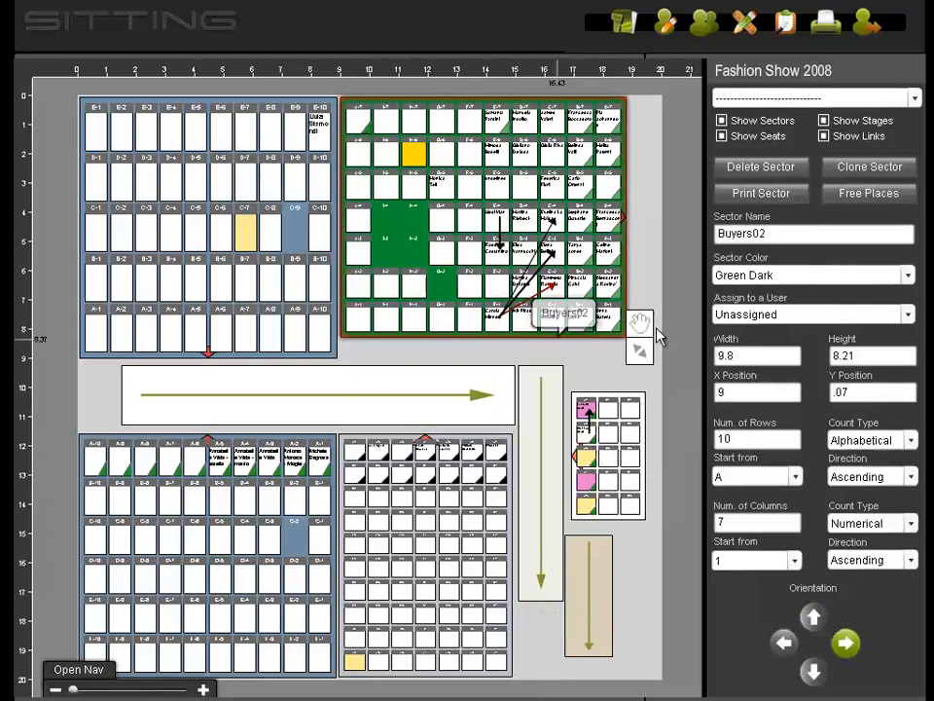
left_click(745, 195)
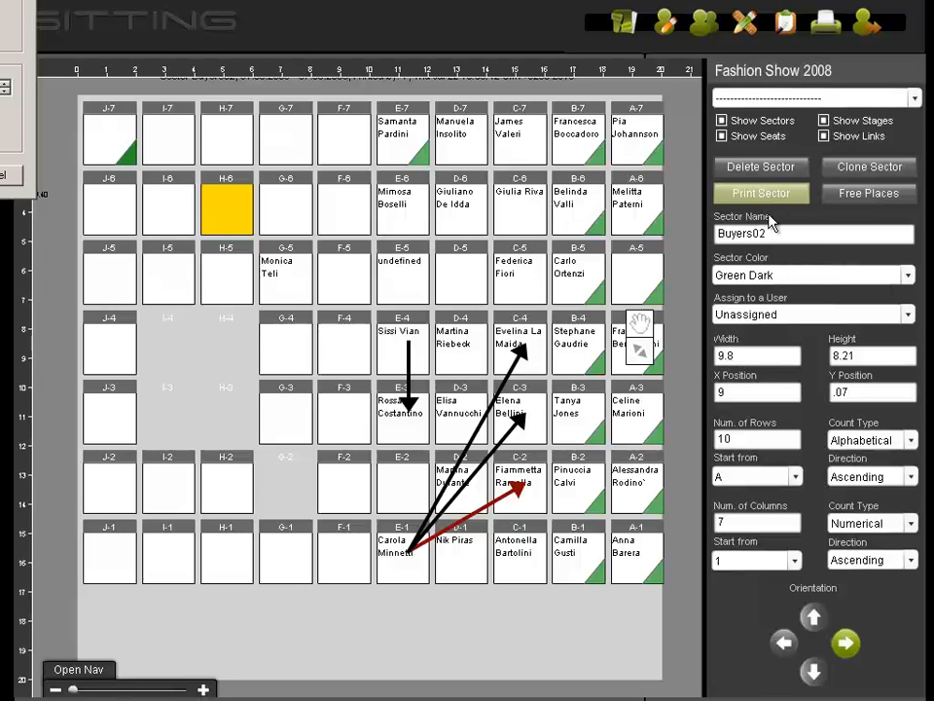
left_click(5, 175)
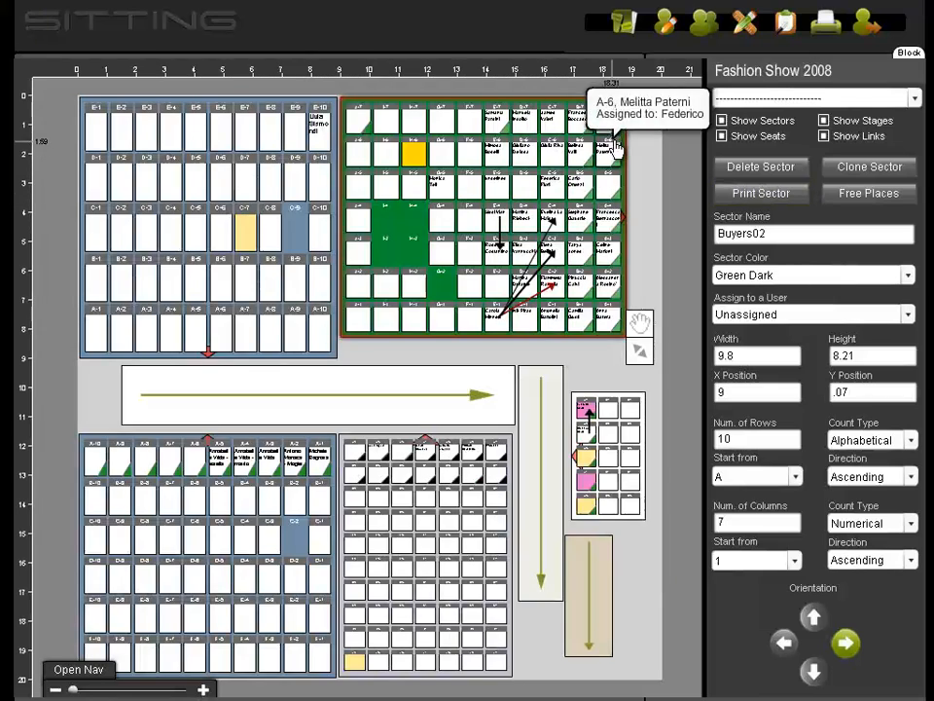